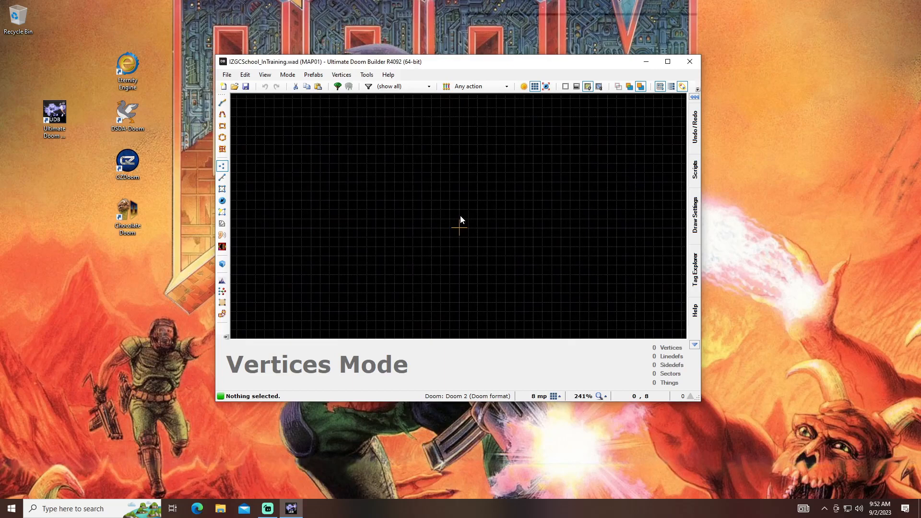
- Try map grid sizes between 64 mp and 1 mp and return the grid to 8 mp
{"action": "key", "text": "bracketright"}
{"action": "key", "text": "bracketright"}
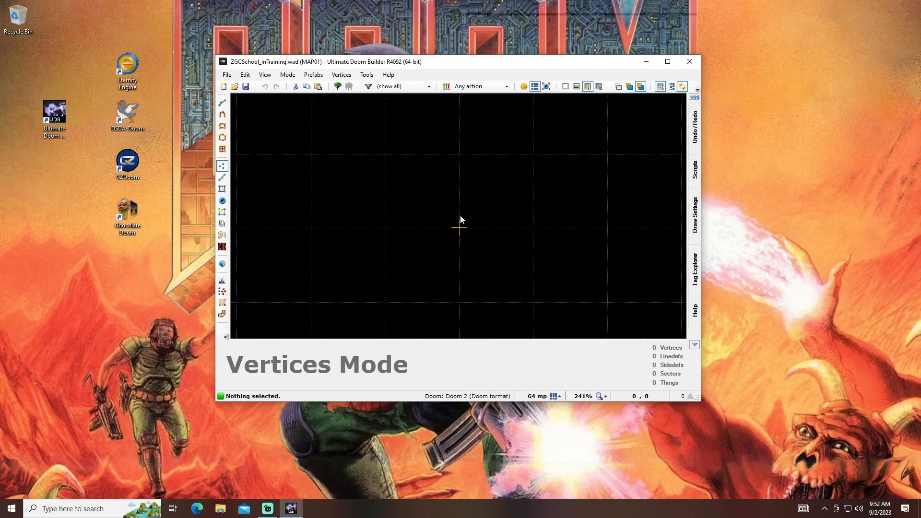
{"action": "key", "text": "bracketleft"}
{"action": "key", "text": "bracketleft"}
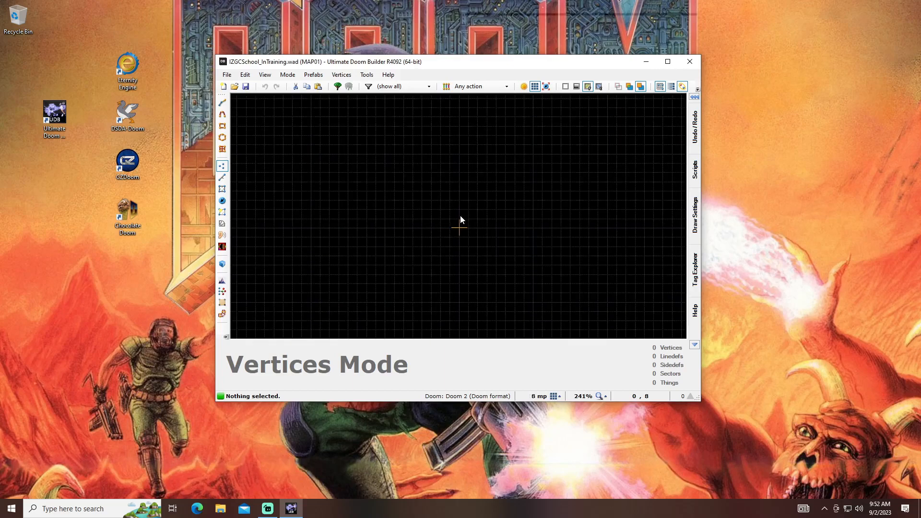
{"action": "key", "text": "bracketright"}
{"action": "key", "text": "bracketleft"}
{"action": "key", "text": "bracketleft"}
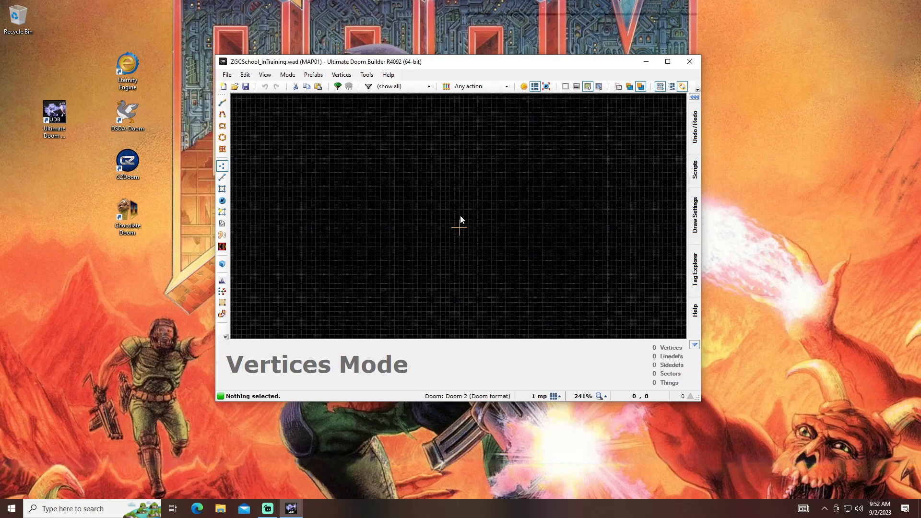
{"action": "key", "text": "bracketright"}
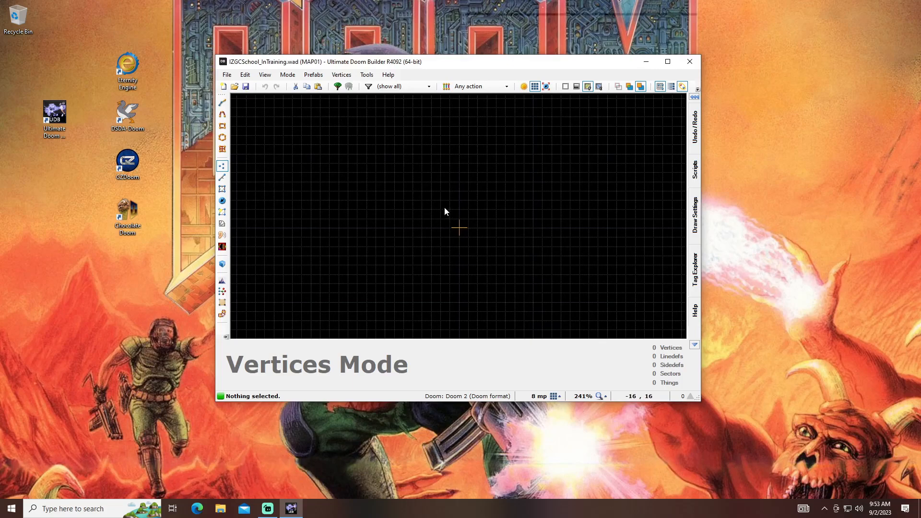
{"action": "scroll", "coordinate": [472, 223], "scroll_direction": "up", "scroll_amount": 4}
{"action": "scroll", "coordinate": [465, 226], "scroll_direction": "down", "scroll_amount": 7}
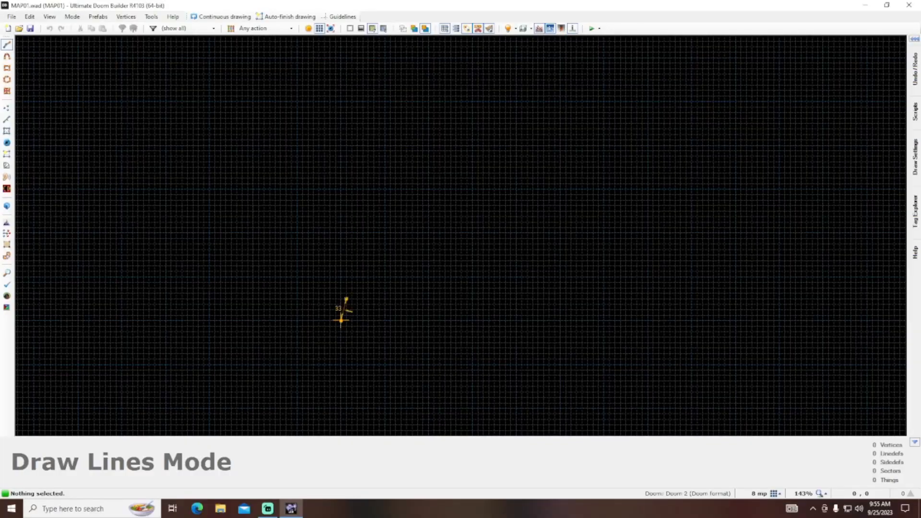
- Draw a closed rectangular sector 320 units wide and 192 units high, starting from the map origin
{"action": "left_click", "coordinate": [341, 321]}
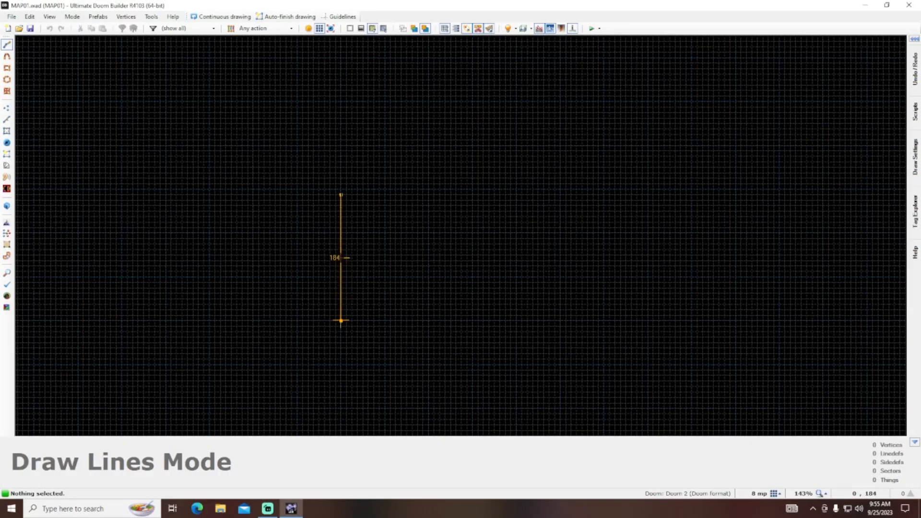
{"action": "left_click", "coordinate": [342, 190]}
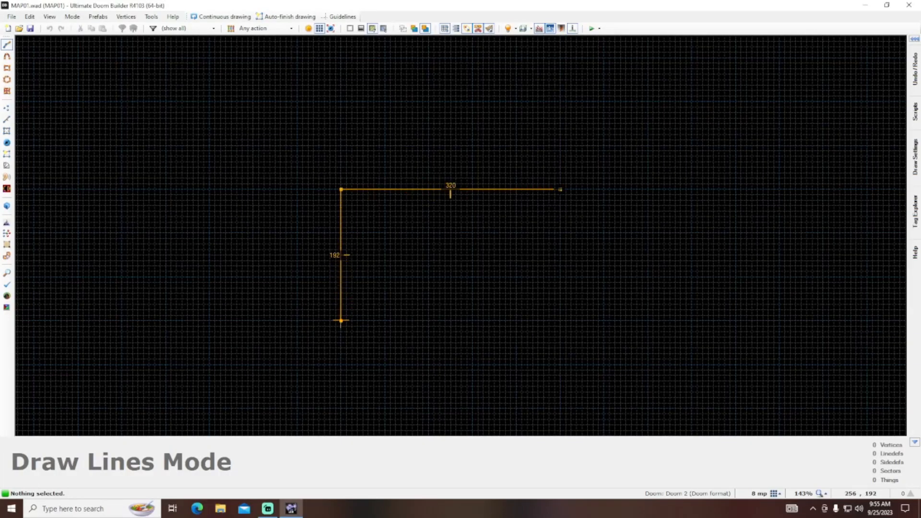
{"action": "left_click", "coordinate": [560, 190]}
{"action": "left_click", "coordinate": [560, 320]}
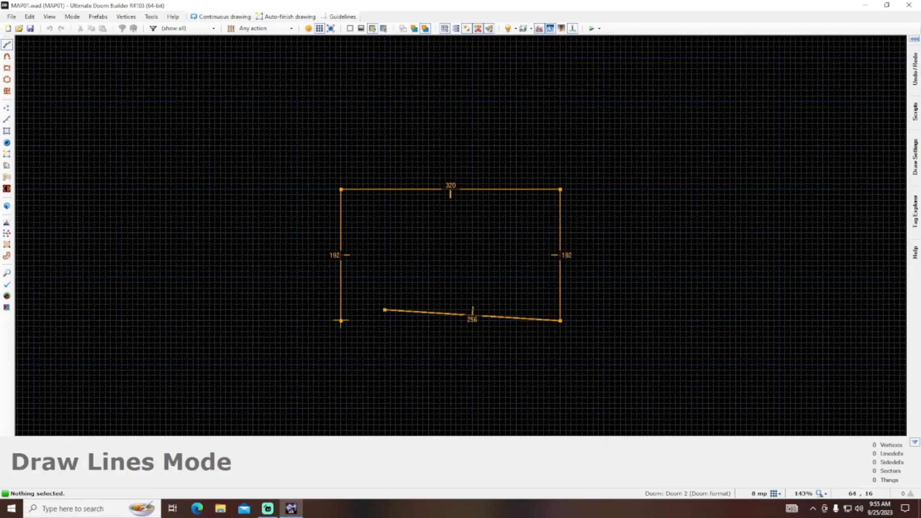
{"action": "left_click", "coordinate": [341, 321]}
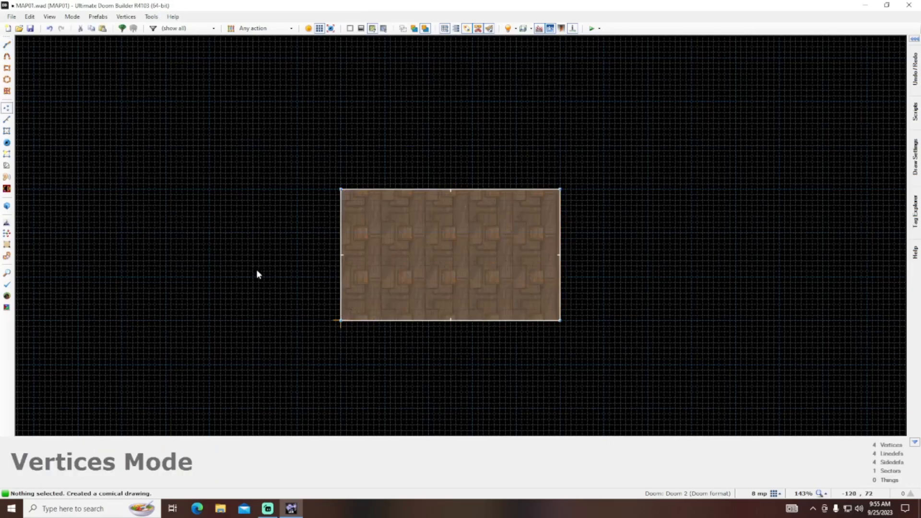
- Draw a closed irregular sector with eleven corners to the upper left of the rectangular room
{"action": "key", "text": "d"}
{"action": "left_click", "coordinate": [161, 167]}
{"action": "left_click", "coordinate": [155, 233]}
{"action": "left_click", "coordinate": [209, 256]}
{"action": "left_click", "coordinate": [259, 211]}
{"action": "left_click", "coordinate": [264, 145]}
{"action": "left_click", "coordinate": [362, 118]}
{"action": "left_click", "coordinate": [347, 79]}
{"action": "left_click", "coordinate": [286, 80]}
{"action": "left_click", "coordinate": [220, 124]}
{"action": "left_click", "coordinate": [204, 146]}
- Draw a closed jagged sector with ten corners to the right of the rectangular room
{"action": "key", "text": "d"}
{"action": "left_click", "coordinate": [604, 107]}
{"action": "left_click", "coordinate": [637, 216]}
{"action": "left_click", "coordinate": [790, 332]}
{"action": "left_click", "coordinate": [873, 216]}
{"action": "left_click", "coordinate": [797, 233]}
{"action": "left_click", "coordinate": [824, 146]}
{"action": "left_click", "coordinate": [752, 135]}
{"action": "left_click", "coordinate": [747, 162]}
{"action": "left_click", "coordinate": [659, 106]}
{"action": "left_click", "coordinate": [638, 74]}
{"action": "left_click", "coordinate": [604, 108]}
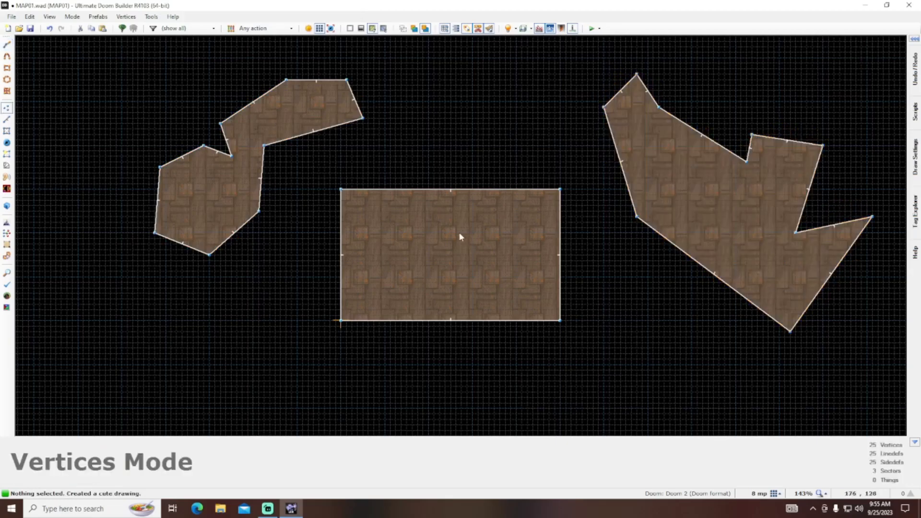
- Draw a long corridor-like rectangular sector 704 units wide and 64 units high below the rectangular room
{"action": "key", "text": "d"}
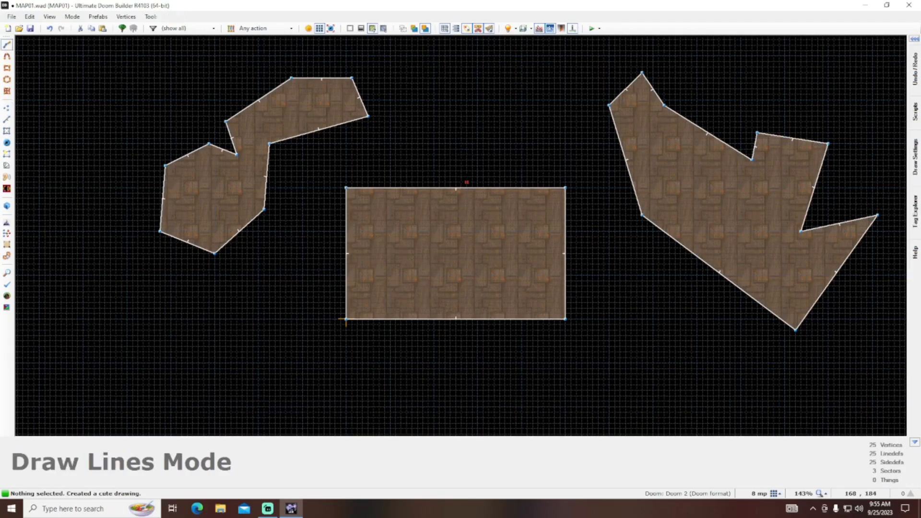
{"action": "left_click", "coordinate": [303, 363]}
{"action": "left_click", "coordinate": [302, 407]}
{"action": "left_click", "coordinate": [785, 407]}
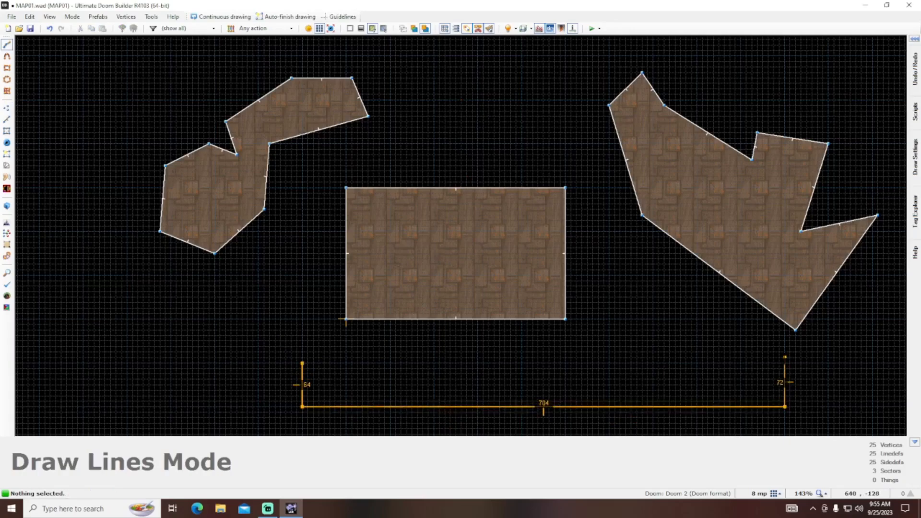
{"action": "left_click", "coordinate": [785, 363]}
{"action": "left_click", "coordinate": [302, 363]}
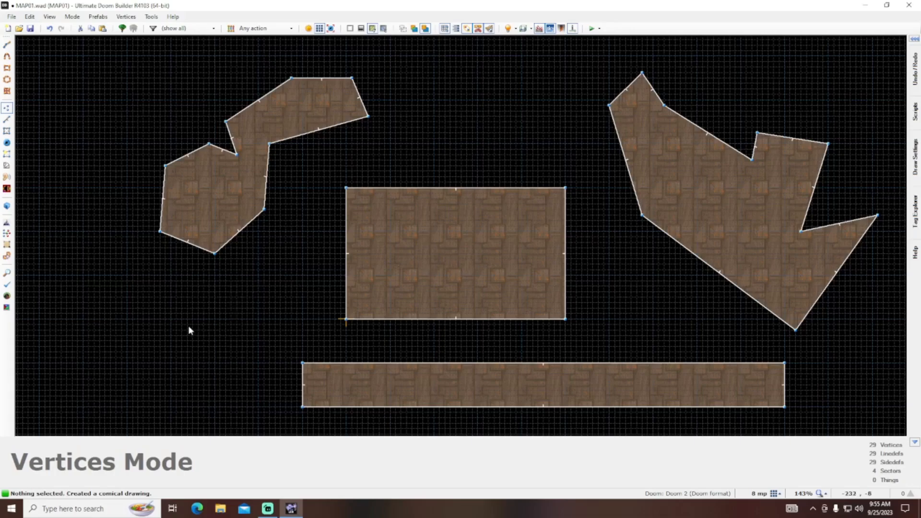
- Draw the outline of a heart-shaped sector in the empty area to the left of the long rectangle
{"action": "key", "text": "space"}
{"action": "left_click", "coordinate": [133, 297]}
{"action": "left_click", "coordinate": [116, 313]}
{"action": "left_click", "coordinate": [121, 346]}
{"action": "left_click", "coordinate": [165, 379]}
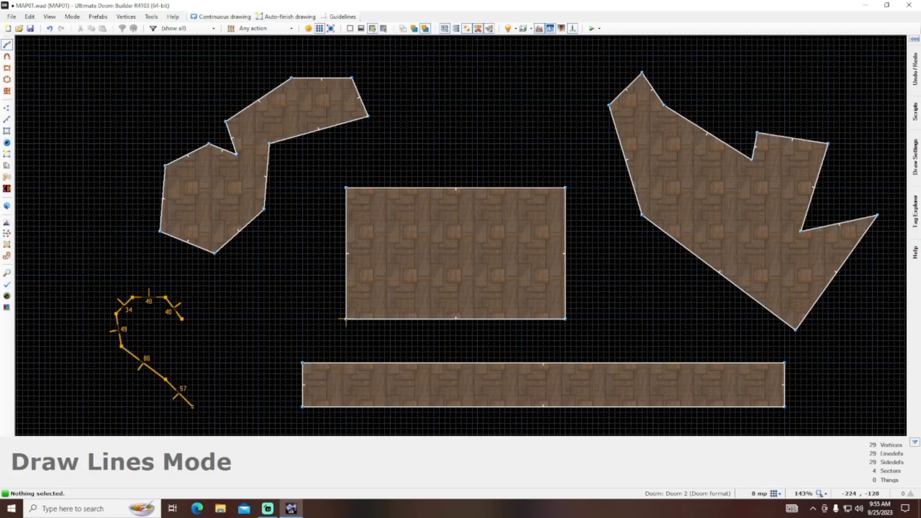
{"action": "left_click", "coordinate": [214, 384]}
{"action": "left_click", "coordinate": [264, 357]}
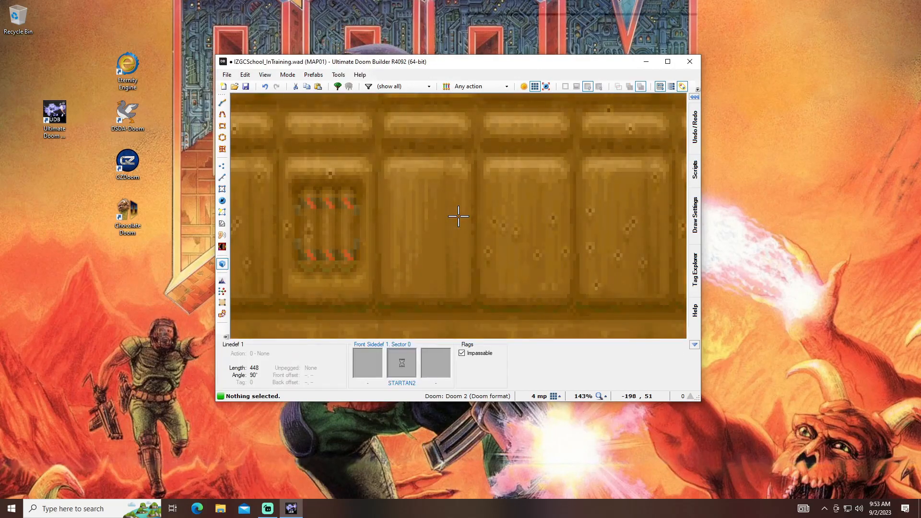
- Look around the room in 3D, then move its upper linedef outward by about 128 units in the 2D map
{"action": "key", "text": "s"}
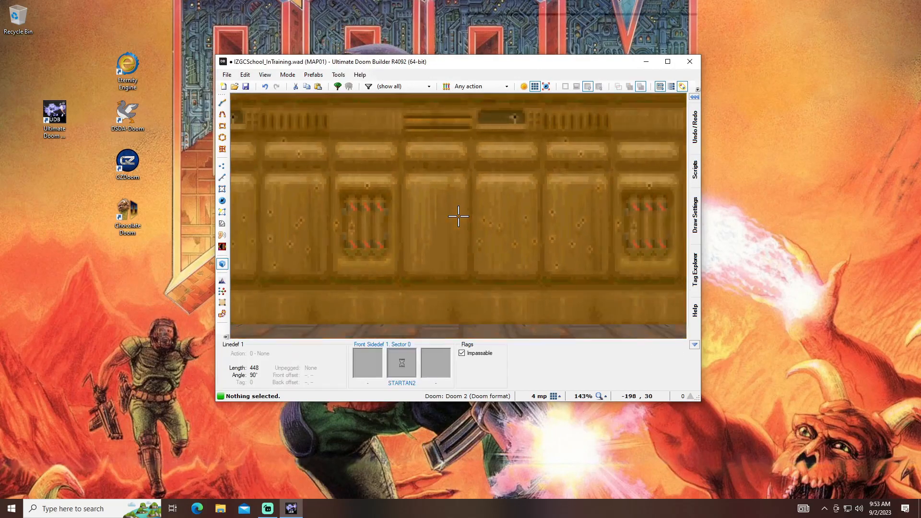
{"action": "key", "text": "d"}
{"action": "key", "text": "w"}
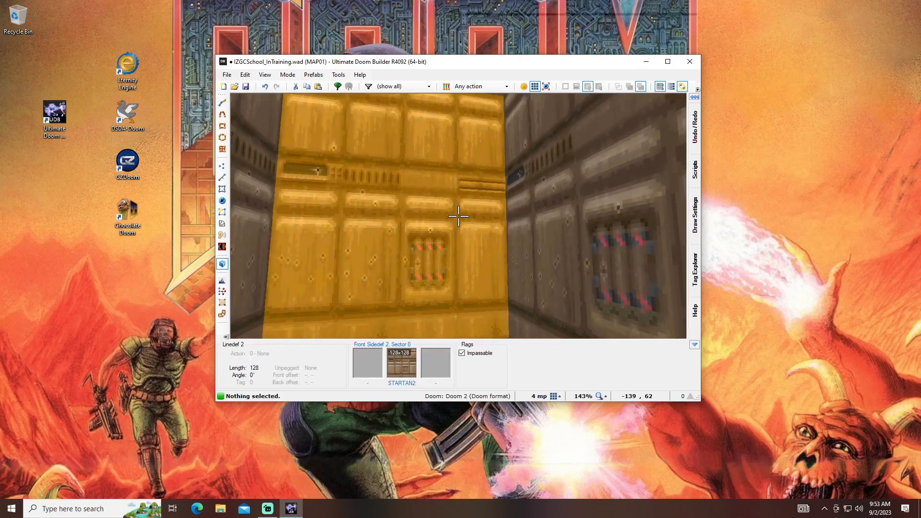
{"action": "key", "text": "q"}
{"action": "scroll", "coordinate": [454, 208], "scroll_direction": "down", "scroll_amount": 3}
{"action": "left_click_drag", "start_coordinate": [430, 192], "coordinate": [429, 152]}
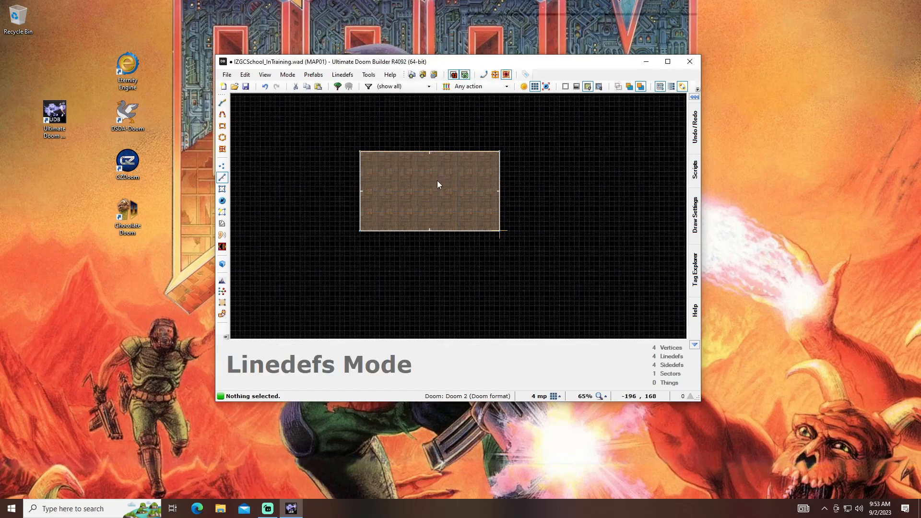
- Check the enlarged room in 3D and widen it by moving its left linedef outward in the 2D map
{"action": "key", "text": "q"}
{"action": "key", "text": "s"}
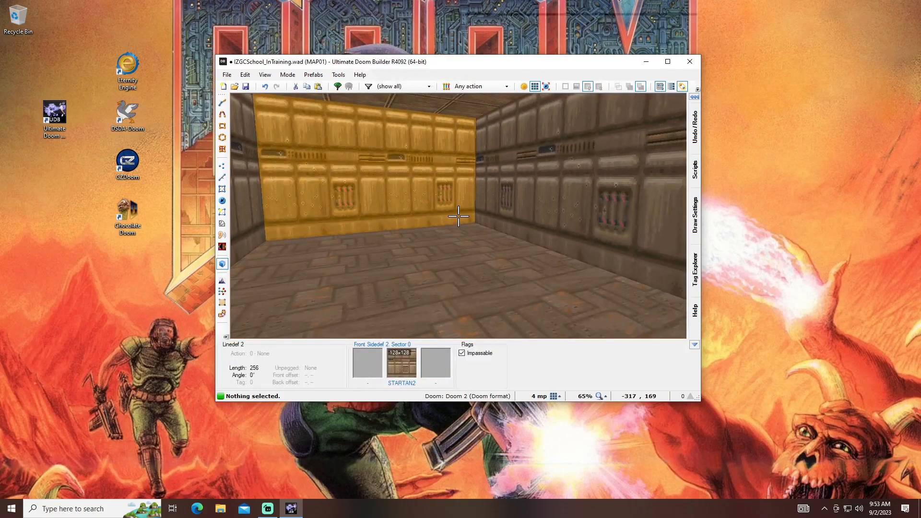
{"action": "key", "text": "q"}
{"action": "left_click_drag", "start_coordinate": [414, 224], "coordinate": [323, 222]}
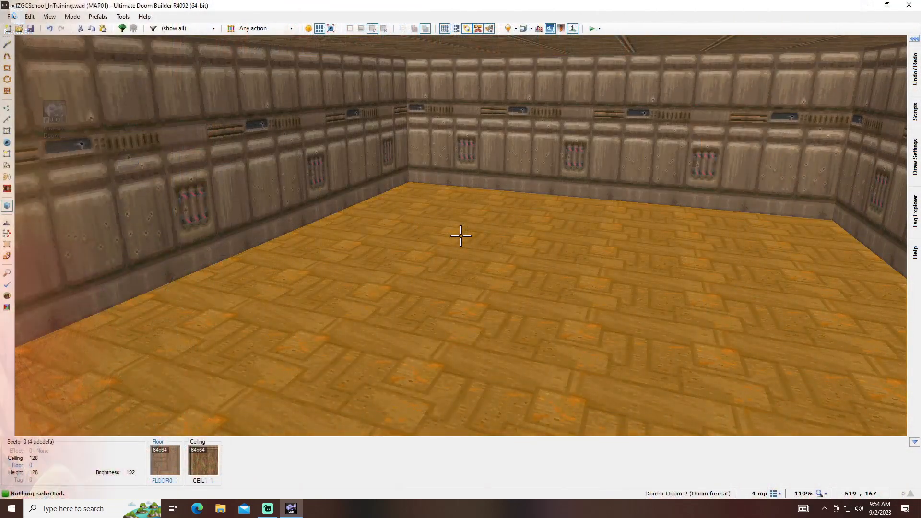
- Lower the room's floor to -80 in the 3D view and raise it back to 0
{"action": "key", "text": "w"}
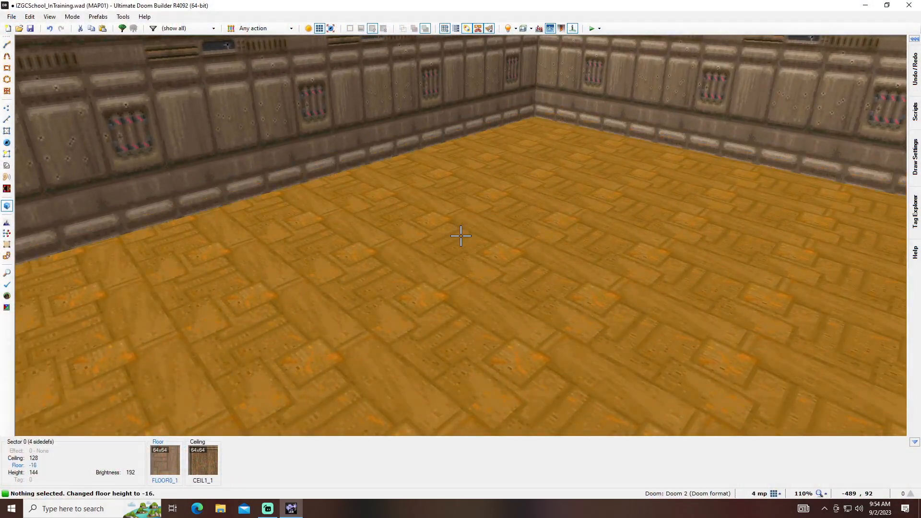
{"action": "scroll", "coordinate": [460, 235], "scroll_direction": "down", "scroll_amount": 7}
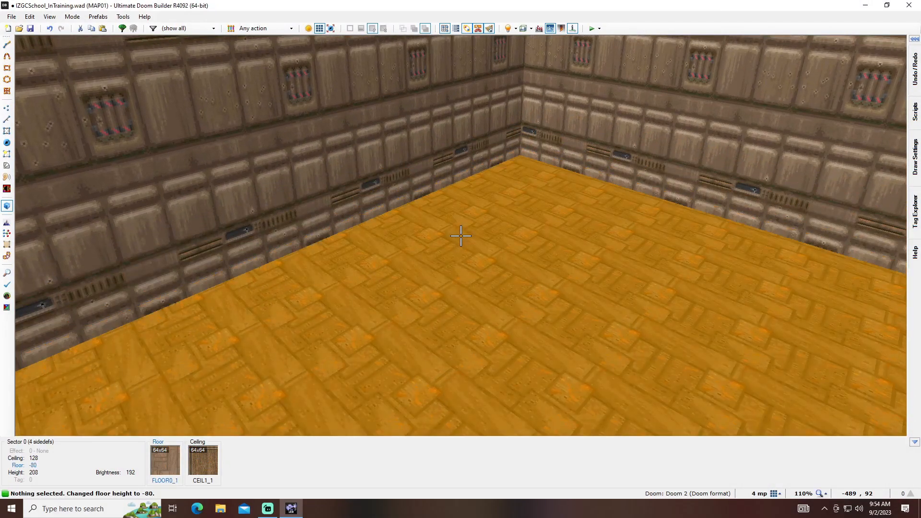
{"action": "scroll", "coordinate": [461, 236], "scroll_direction": "up", "scroll_amount": 8}
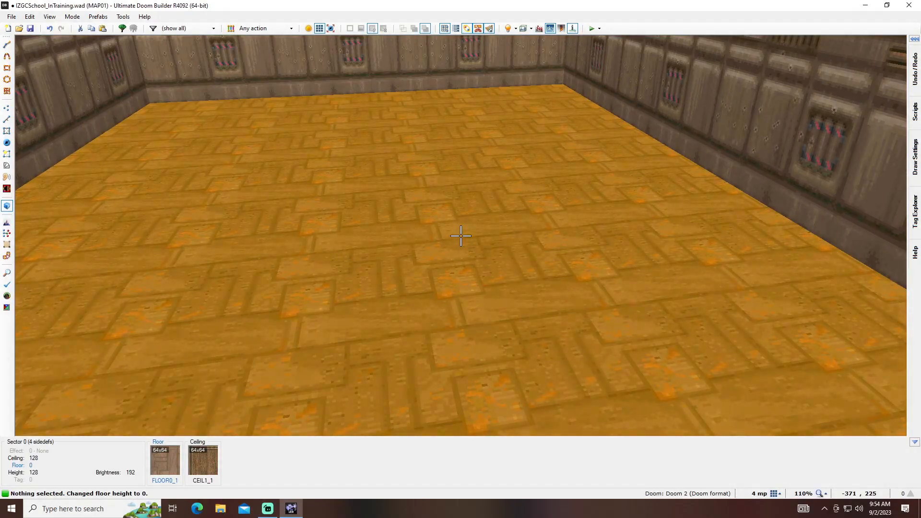
- Raise the room's ceiling to 256 in the 3D view, lower it back to 128, and return to the 2D map
{"action": "scroll", "coordinate": [461, 236], "scroll_direction": "up", "scroll_amount": 6}
{"action": "scroll", "coordinate": [461, 235], "scroll_direction": "up", "scroll_amount": 10}
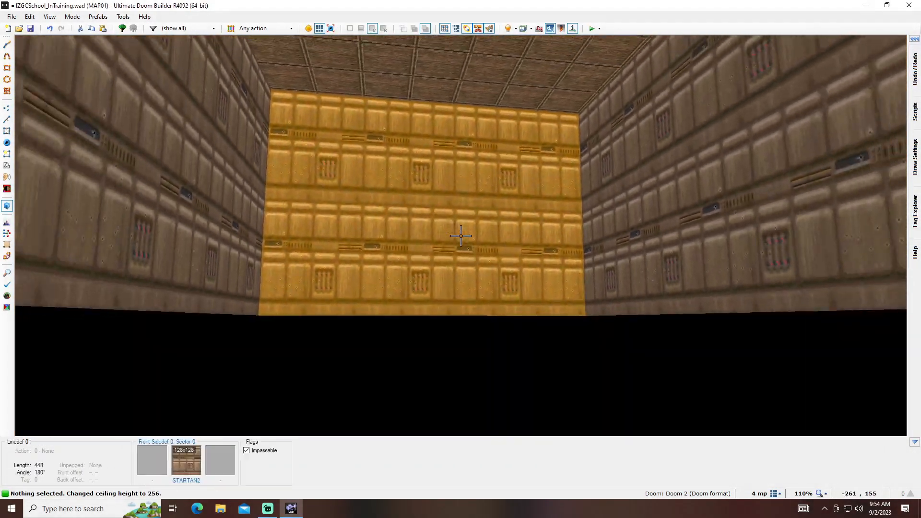
{"action": "scroll", "coordinate": [460, 235], "scroll_direction": "down", "scroll_amount": 3}
{"action": "scroll", "coordinate": [461, 236], "scroll_direction": "down", "scroll_amount": 12}
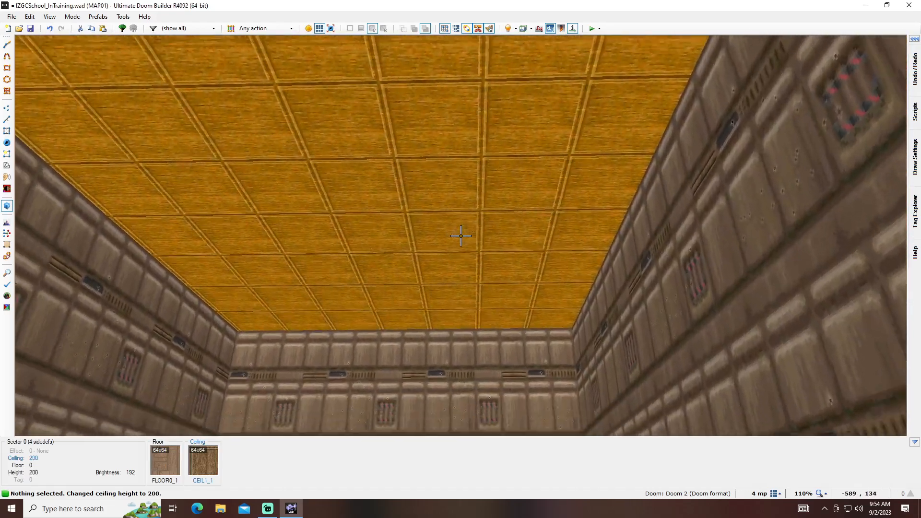
{"action": "scroll", "coordinate": [460, 235], "scroll_direction": "down", "scroll_amount": 1}
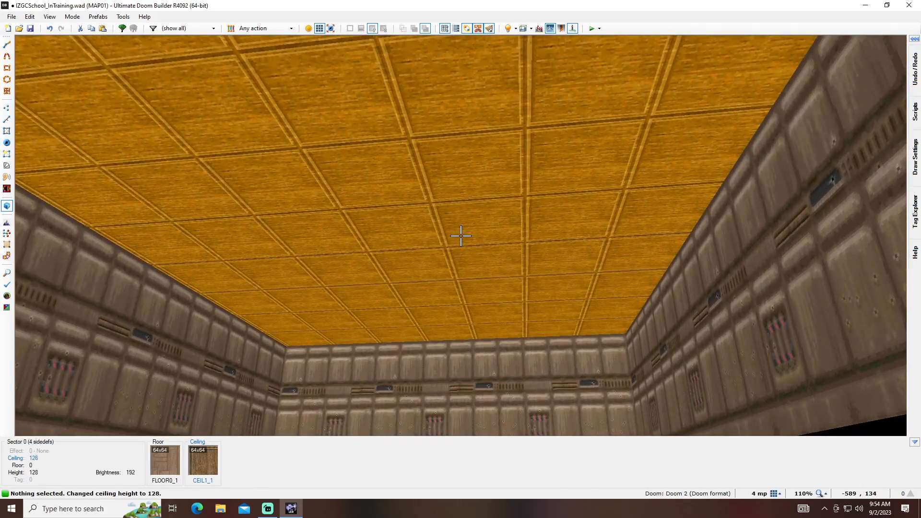
{"action": "key", "text": "w"}
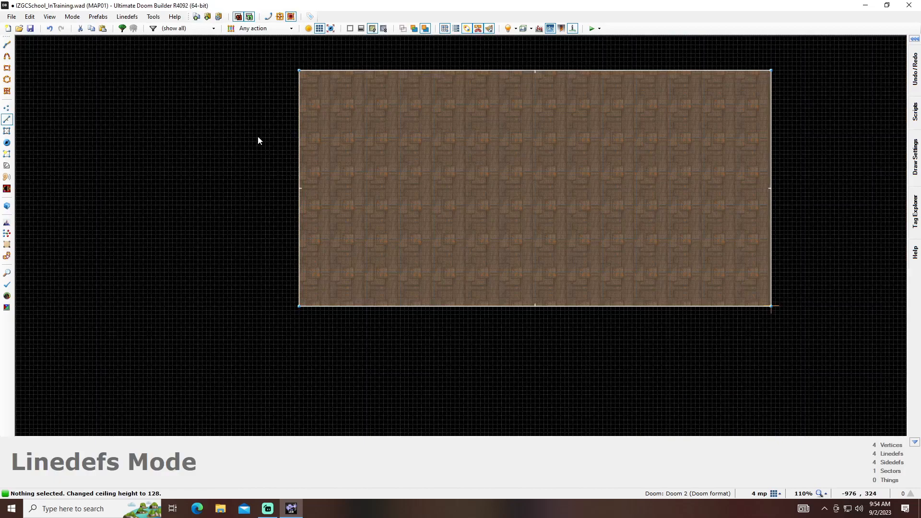
- Split the room into two sectors with a vertical line between the midpoints of its upper and lower walls
{"action": "key", "text": "d"}
{"action": "left_click", "coordinate": [535, 71]}
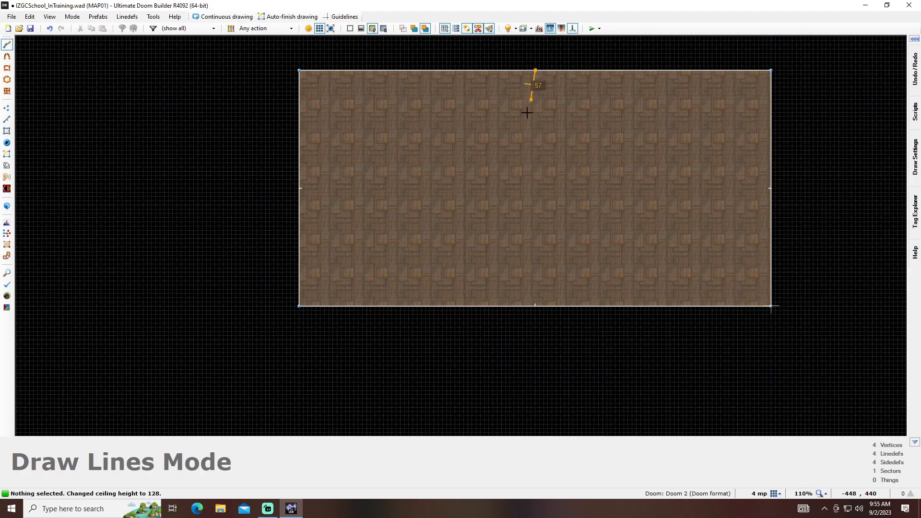
{"action": "left_click", "coordinate": [535, 304]}
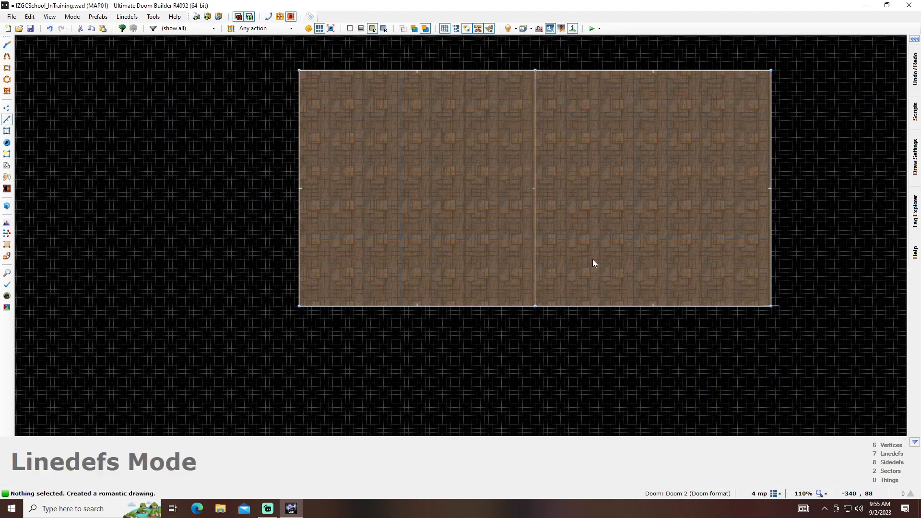
- Lower the floor of the room's right half to -64 in the 3D view
{"action": "key", "text": "w"}
{"action": "scroll", "coordinate": [461, 235], "scroll_direction": "down", "scroll_amount": 8}
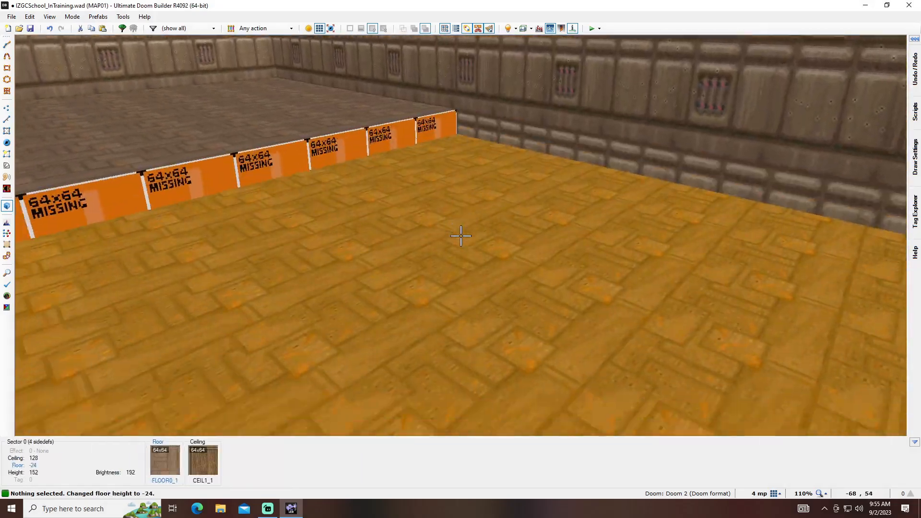
{"action": "key", "text": "f"}
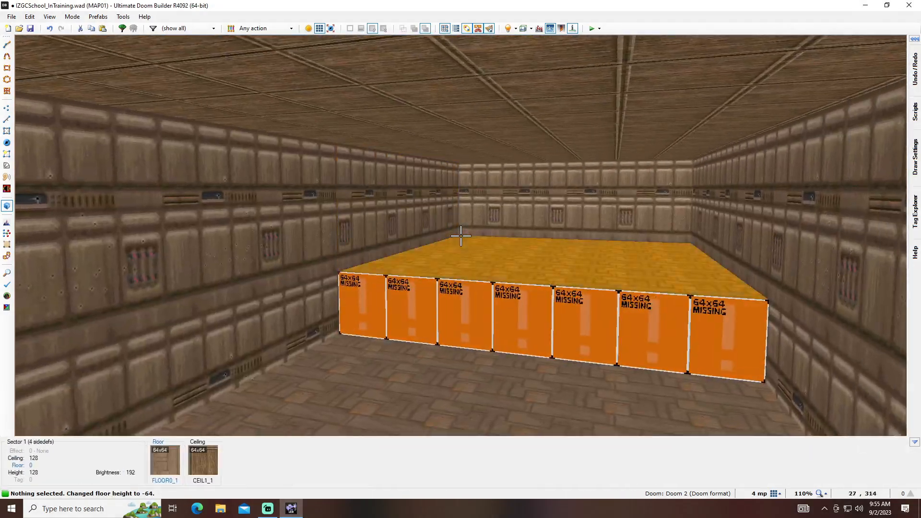
- Open the texture browser for the ceiling ledge's missing upper texture and look through the DOOM2.WAD TEXTURE1 set
{"action": "key", "text": "e"}
{"action": "key", "text": "e"}
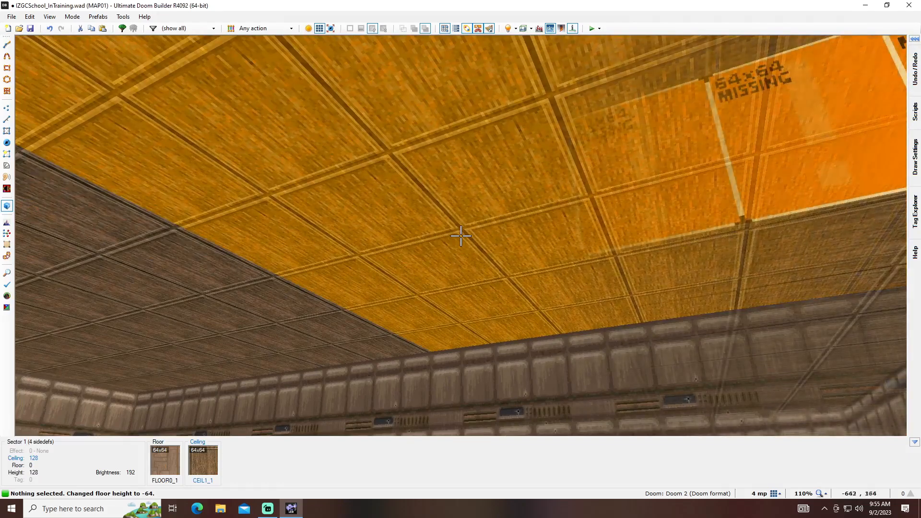
{"action": "right_click", "coordinate": [461, 236]}
{"action": "left_click", "coordinate": [473, 151]}
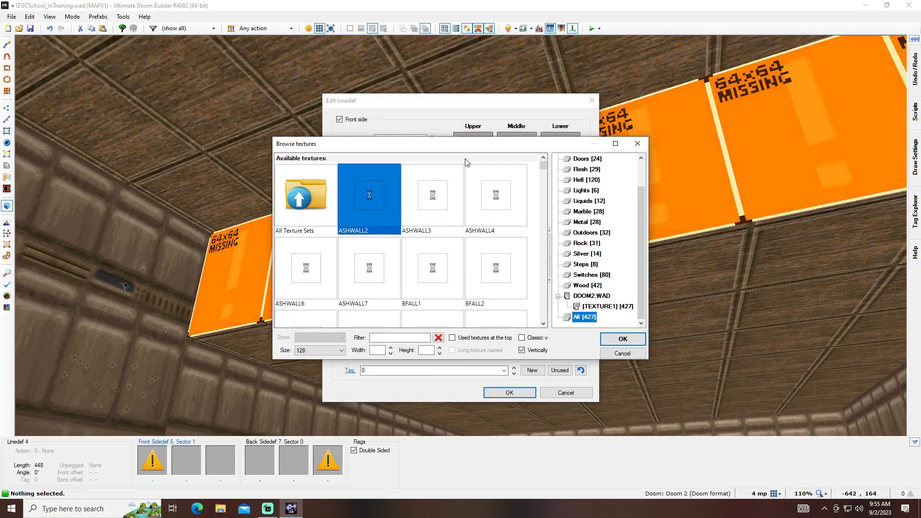
{"action": "left_click", "coordinate": [587, 306]}
{"action": "left_click_drag", "start_coordinate": [546, 168], "coordinate": [543, 200]}
{"action": "left_click", "coordinate": [402, 337]}
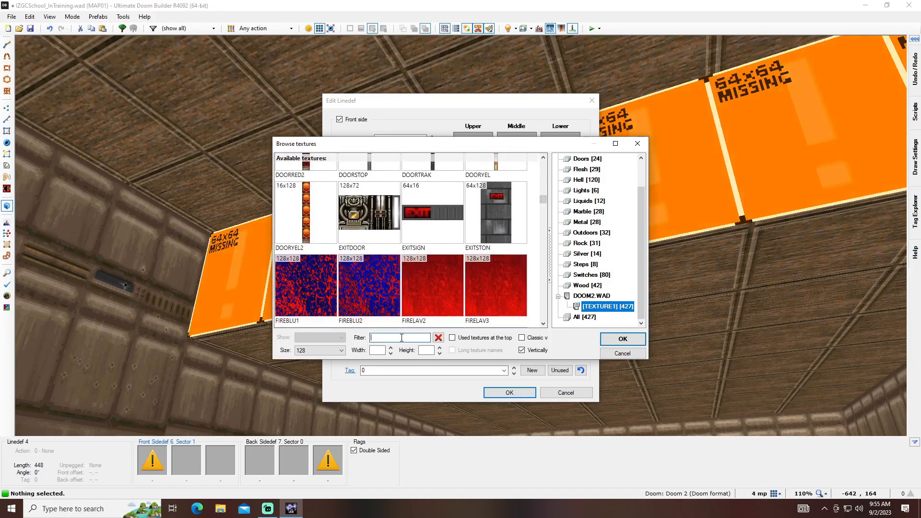
{"action": "scroll", "coordinate": [413, 260], "scroll_direction": "down", "scroll_amount": 5}
{"action": "scroll", "coordinate": [415, 262], "scroll_direction": "down", "scroll_amount": 10}
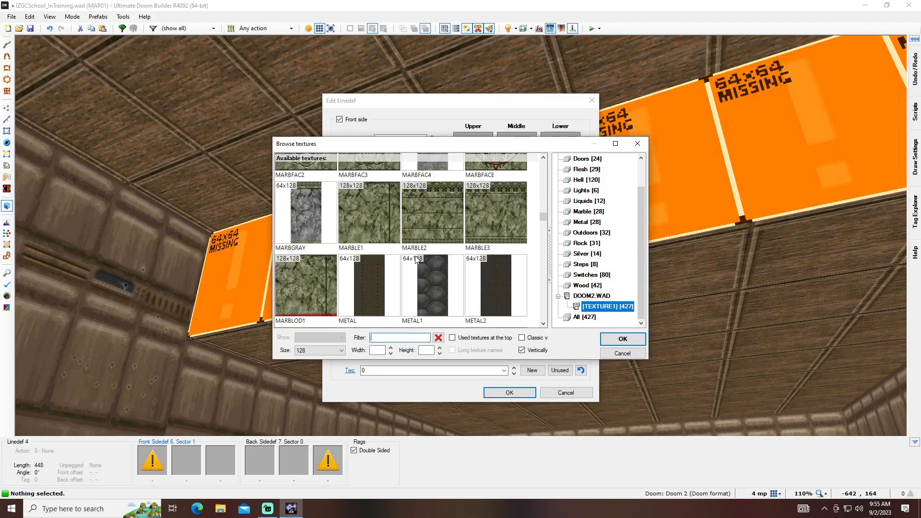
- Filter the textures by MARB and apply MARBGRAY as the dividing line's front-side upper texture
{"action": "type", "text": "MARB"}
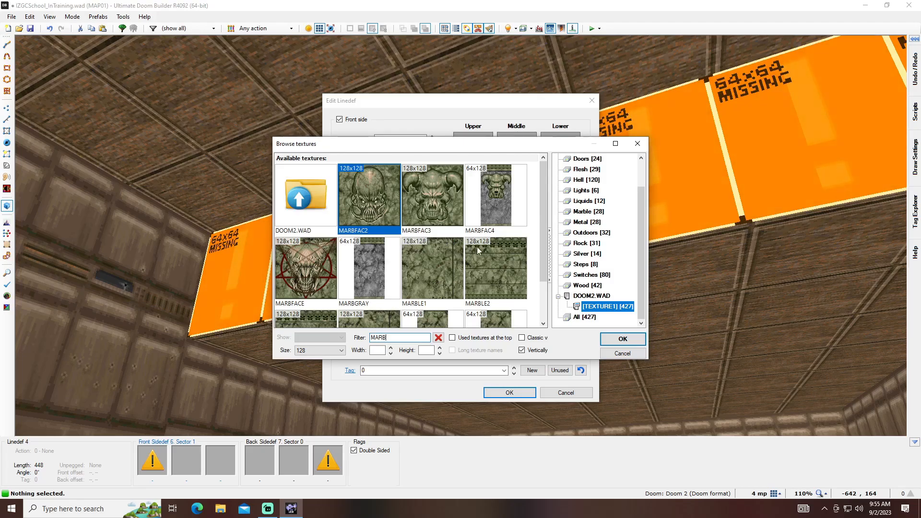
{"action": "scroll", "coordinate": [499, 259], "scroll_direction": "down", "scroll_amount": 2}
{"action": "scroll", "coordinate": [496, 268], "scroll_direction": "up", "scroll_amount": 2}
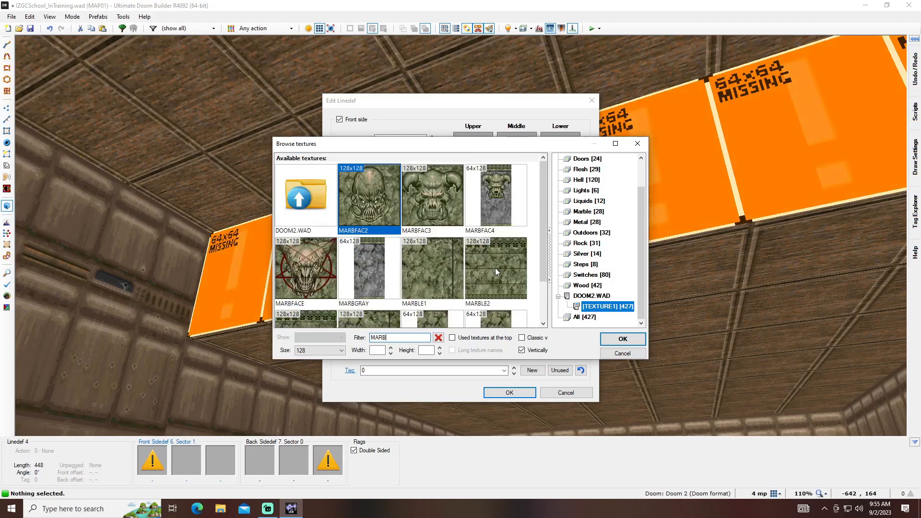
{"action": "double_click", "coordinate": [374, 258]}
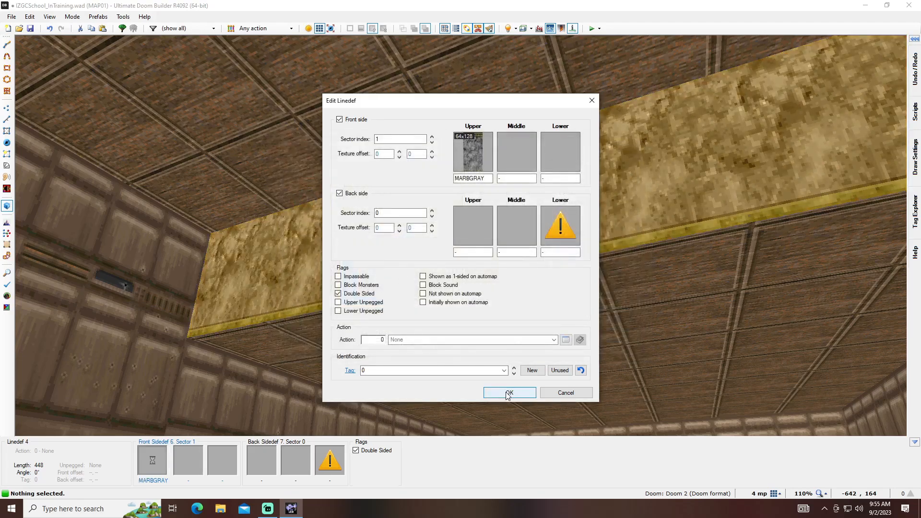
{"action": "left_click", "coordinate": [508, 393]}
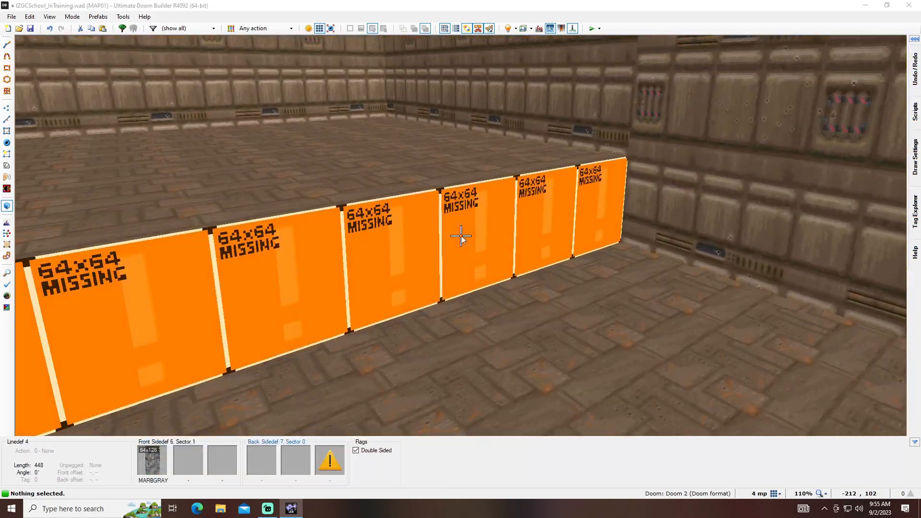
- Apply the FIREBLU2 texture to the missing back-side lower part of the floor ledge
{"action": "right_click", "coordinate": [461, 235]}
{"action": "left_click", "coordinate": [562, 231]}
{"action": "type", "text": "FIREBLU"}
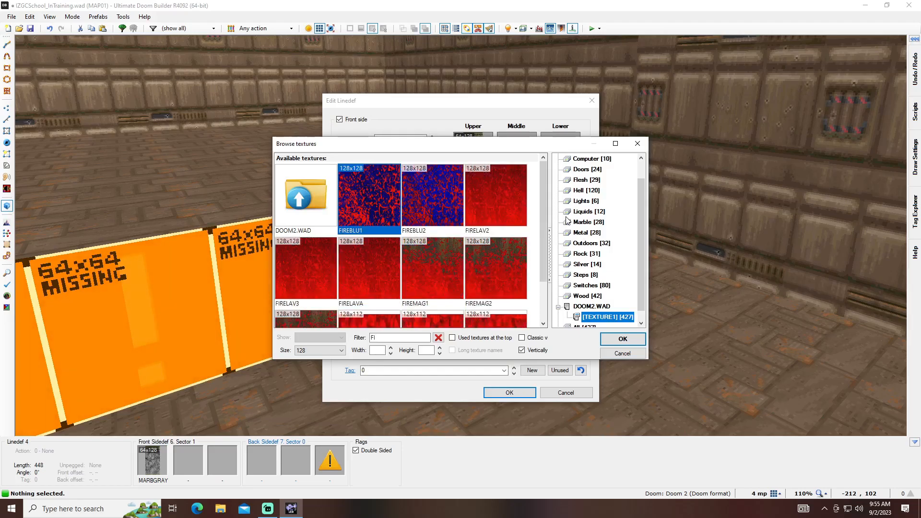
{"action": "double_click", "coordinate": [423, 193]}
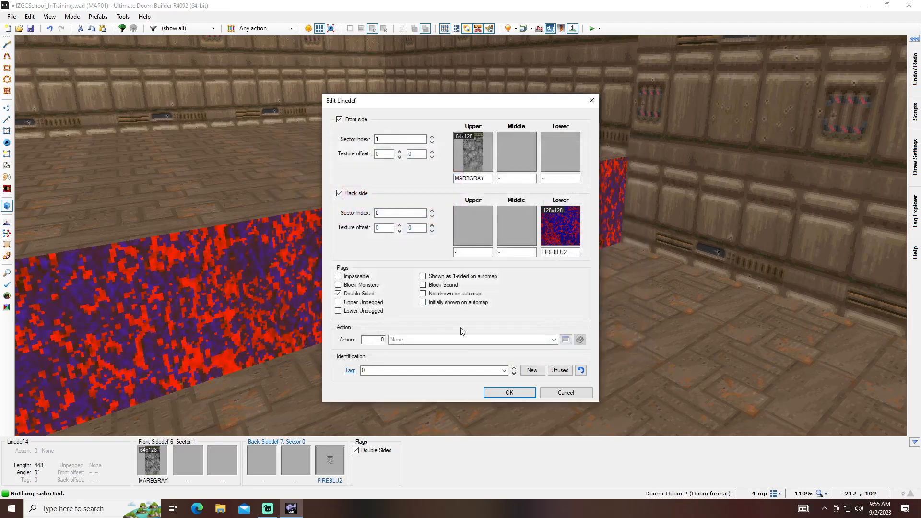
{"action": "left_click", "coordinate": [506, 393]}
{"action": "key", "text": "d"}
{"action": "key", "text": "f"}
{"action": "key", "text": "e"}
{"action": "key", "text": "f"}
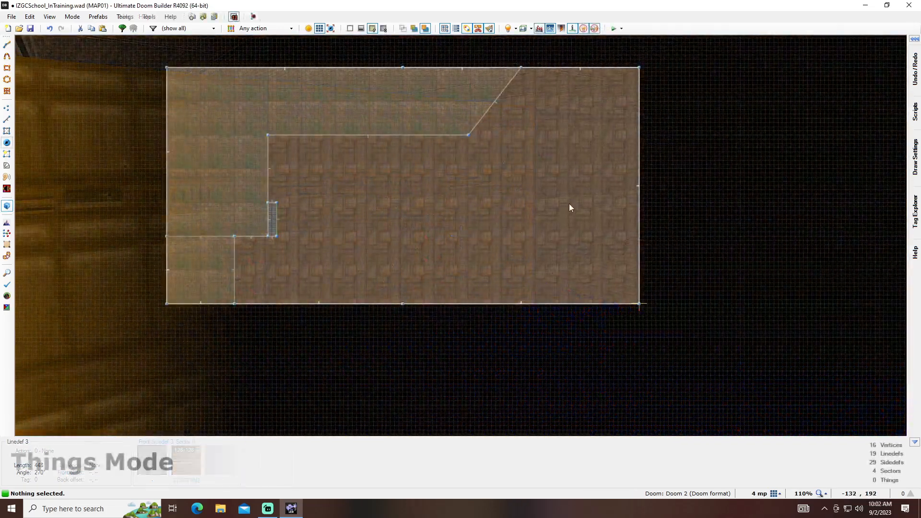
- Insert a Player 1 start with a 180-degree angle and move it toward the room's lower-right area
{"action": "right_click", "coordinate": [571, 203]}
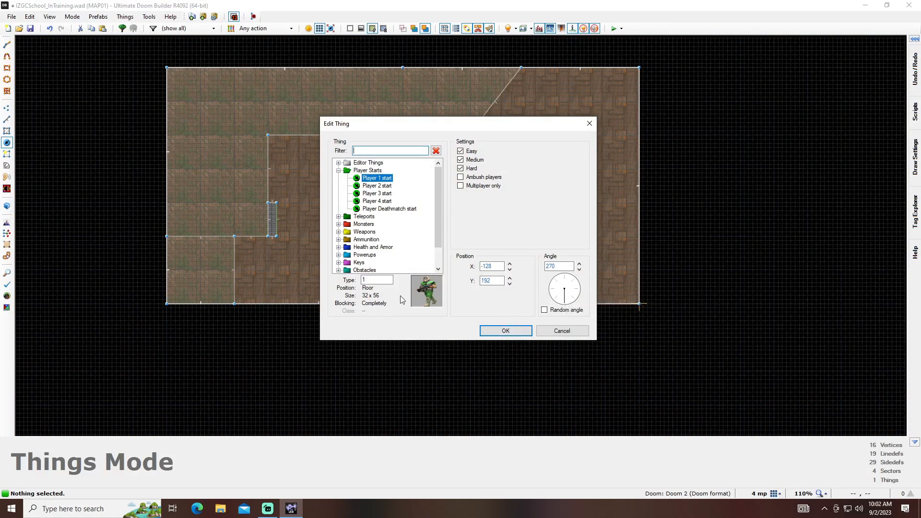
{"action": "left_click_drag", "start_coordinate": [439, 197], "coordinate": [438, 212]}
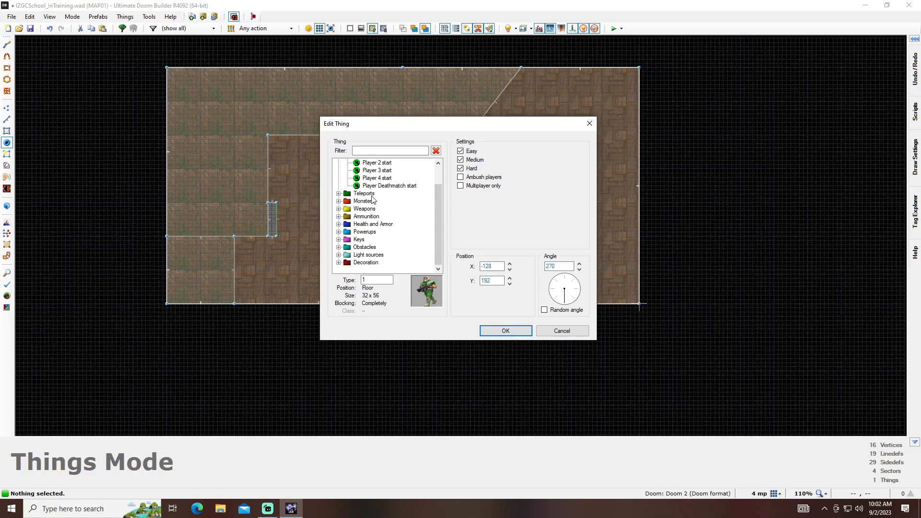
{"action": "left_click_drag", "start_coordinate": [499, 125], "coordinate": [380, 112]}
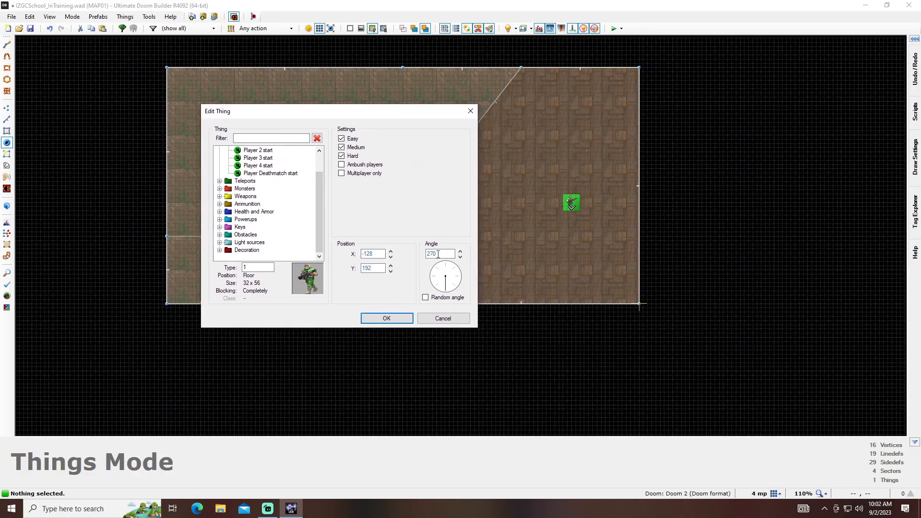
{"action": "left_click", "coordinate": [426, 281]}
{"action": "left_click", "coordinate": [396, 319]}
{"action": "left_click_drag", "start_coordinate": [587, 216], "coordinate": [605, 241]}
{"action": "left_click_drag", "start_coordinate": [607, 273], "coordinate": [604, 236]}
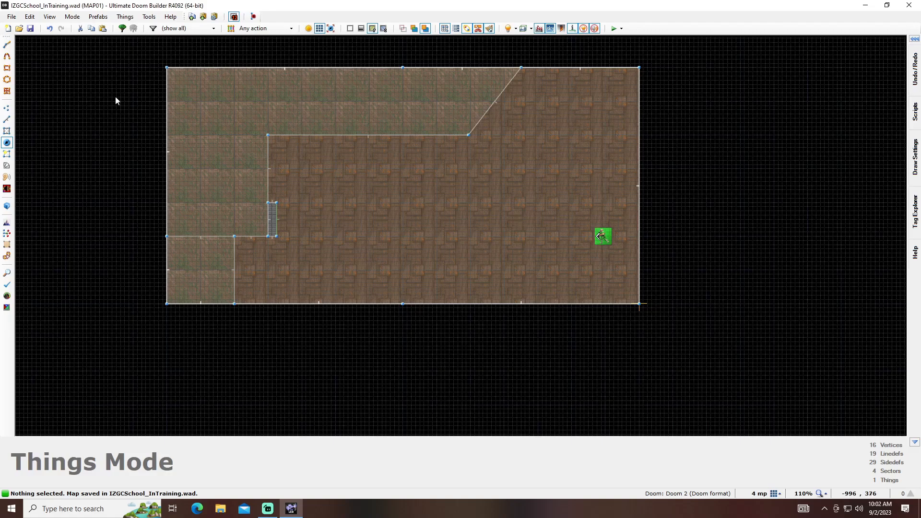
- Set the testing engine of the Doom 2 (Doom format) game configuration to dsda-doom-0.24.2
{"action": "left_click", "coordinate": [146, 19]}
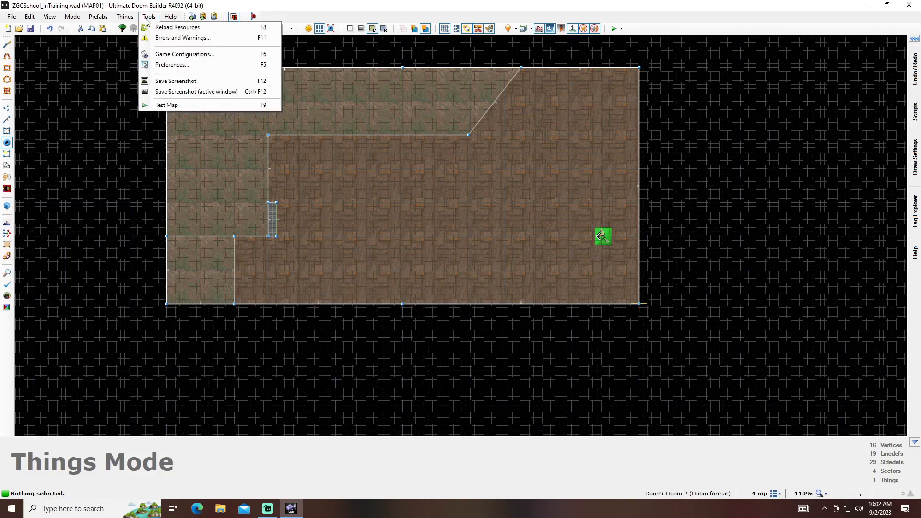
{"action": "left_click", "coordinate": [175, 54]}
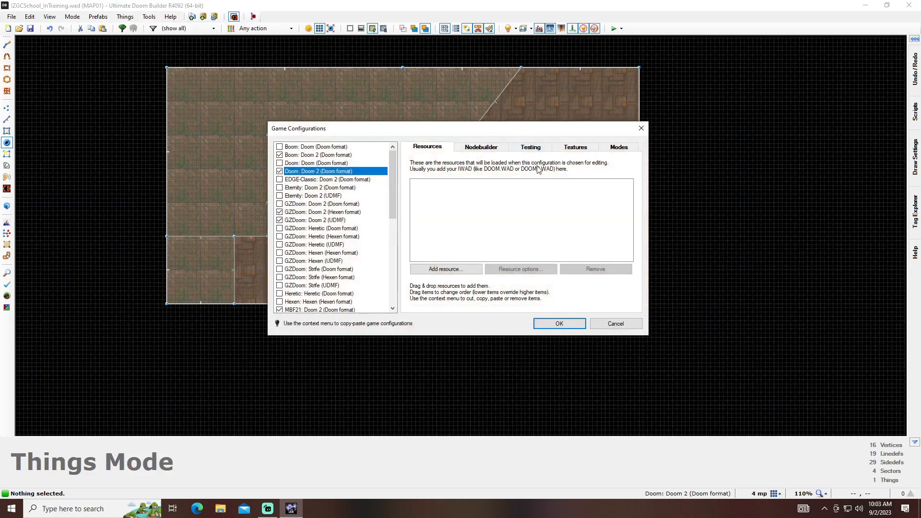
{"action": "left_click", "coordinate": [539, 147]}
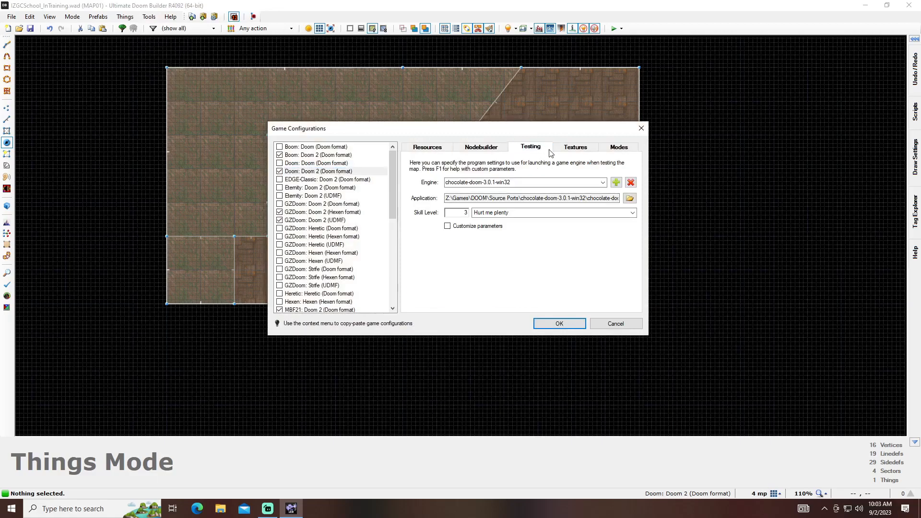
{"action": "left_click", "coordinate": [601, 182]}
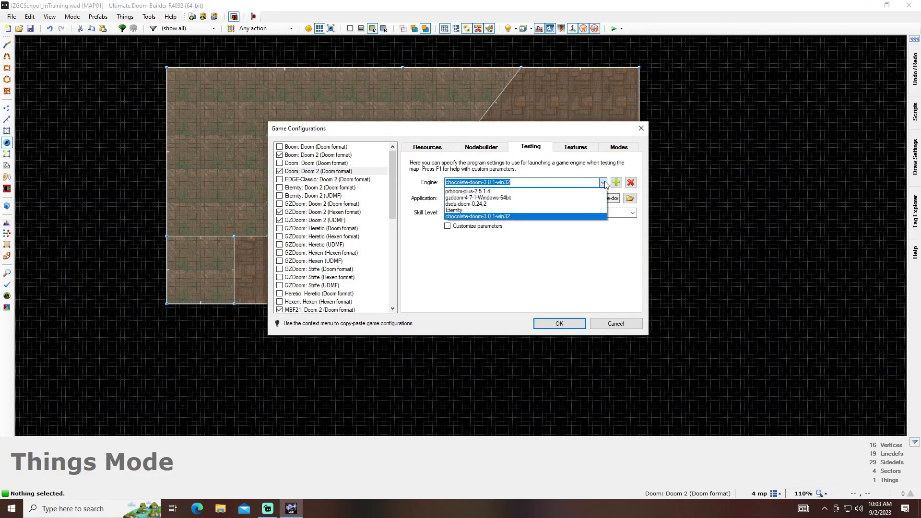
{"action": "left_click", "coordinate": [569, 205]}
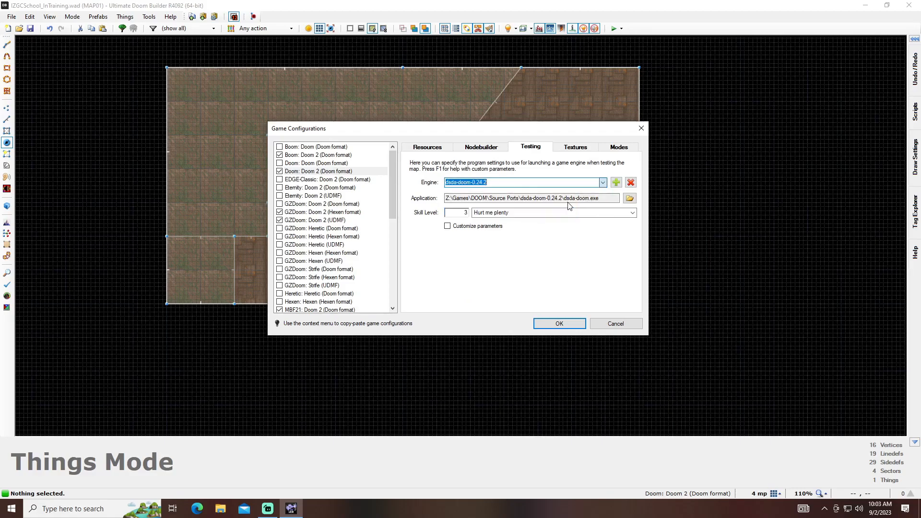
{"action": "key", "text": "Return"}
- Launch a test of the map and walk around the room in the game
{"action": "key", "text": "F9"}
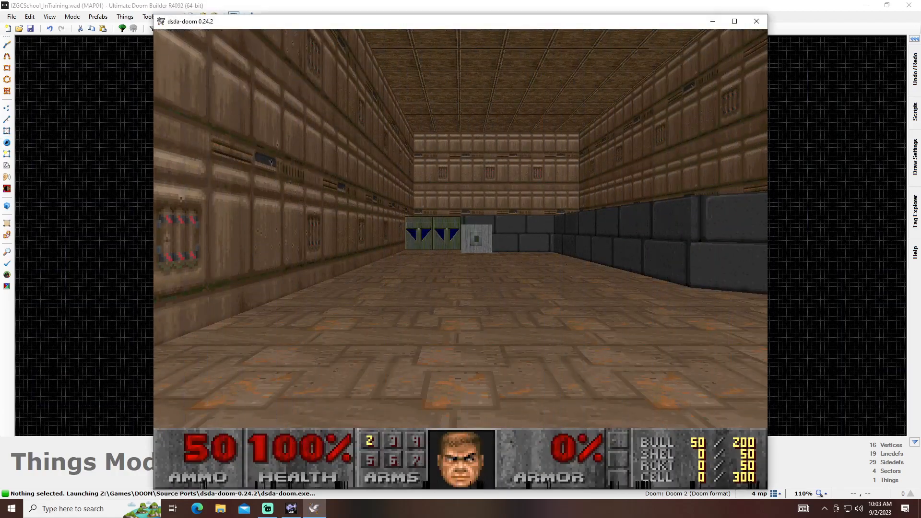
{"action": "key", "text": "w"}
{"action": "key", "text": "w"}
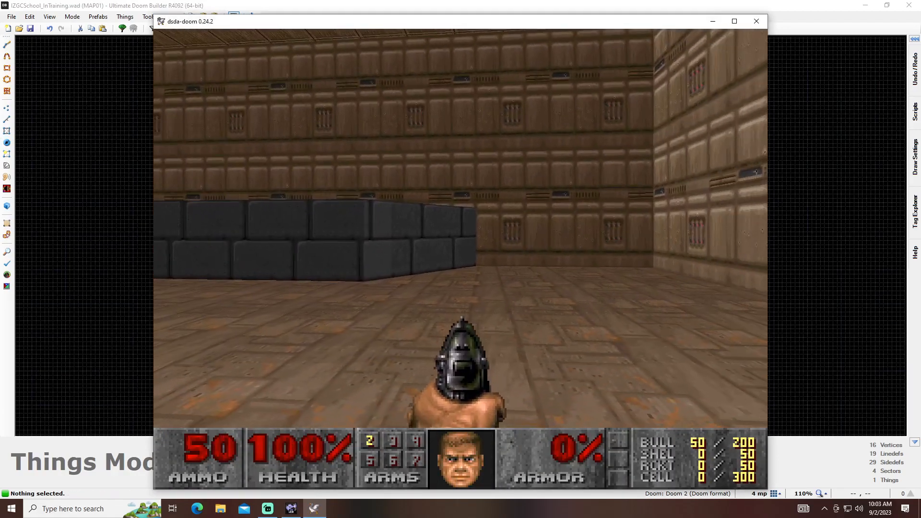
{"action": "key", "text": "w"}
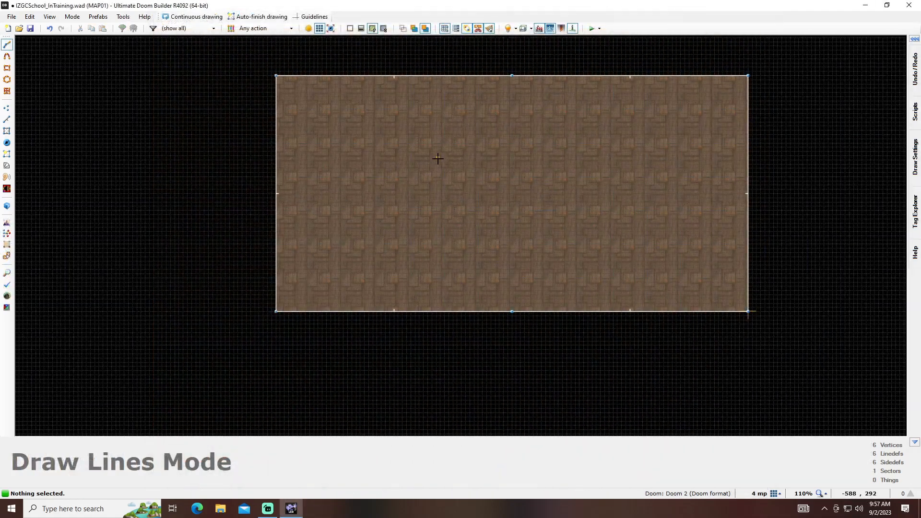
- Draw an L-shaped sector from the room's left wall with lines of 192, 192 and 380 units and a diagonal to the upper wall
{"action": "scroll", "coordinate": [291, 244], "scroll_direction": "up", "scroll_amount": 2}
{"action": "left_click", "coordinate": [272, 244]}
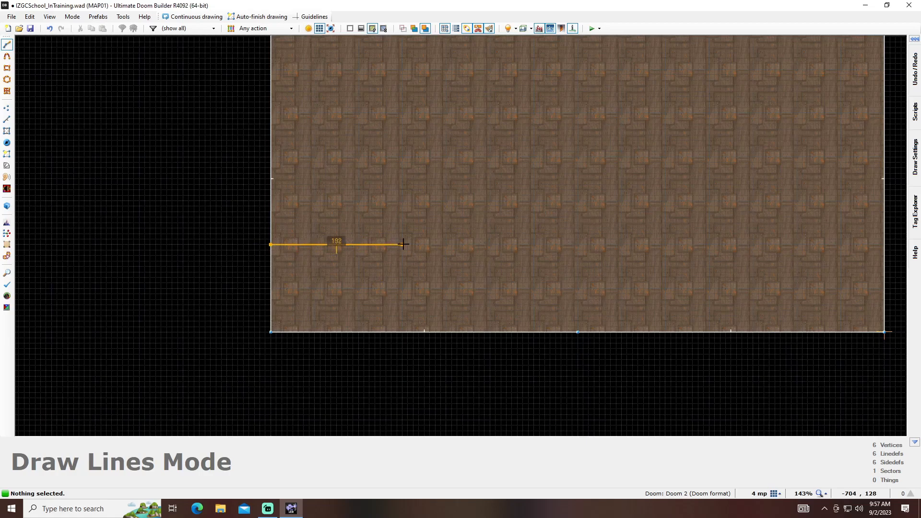
{"action": "left_click", "coordinate": [404, 244]}
{"action": "middle_click_drag", "start_coordinate": [404, 158], "coordinate": [399, 262]}
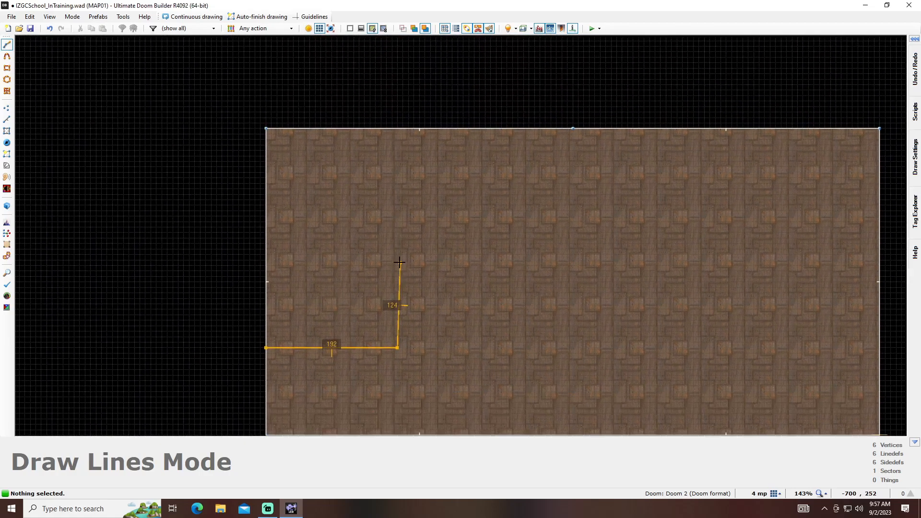
{"action": "left_click", "coordinate": [397, 216]}
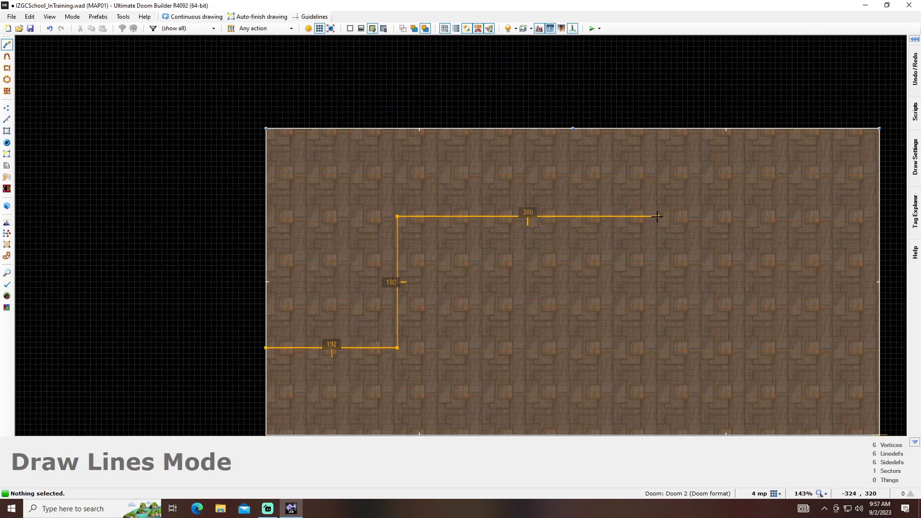
{"action": "scroll", "coordinate": [659, 216], "scroll_direction": "up", "scroll_amount": 4}
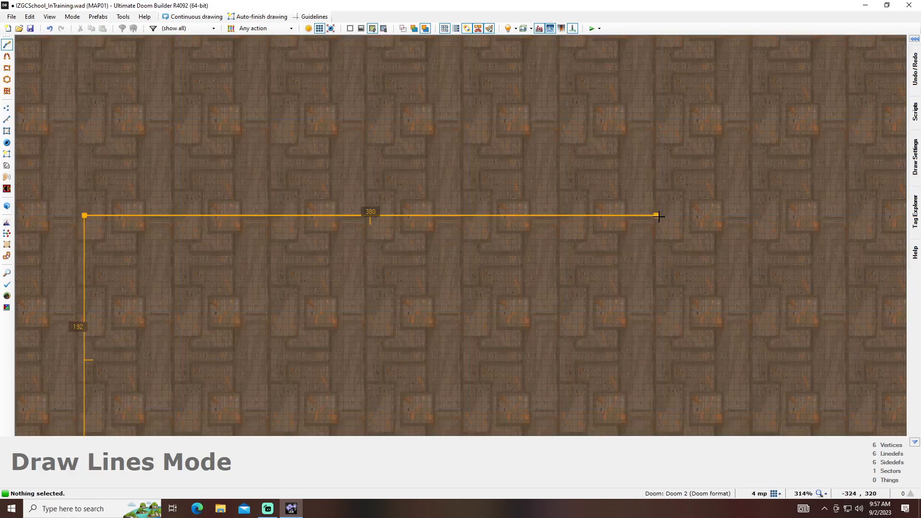
{"action": "scroll", "coordinate": [658, 217], "scroll_direction": "down", "scroll_amount": 3}
{"action": "left_click", "coordinate": [659, 217]}
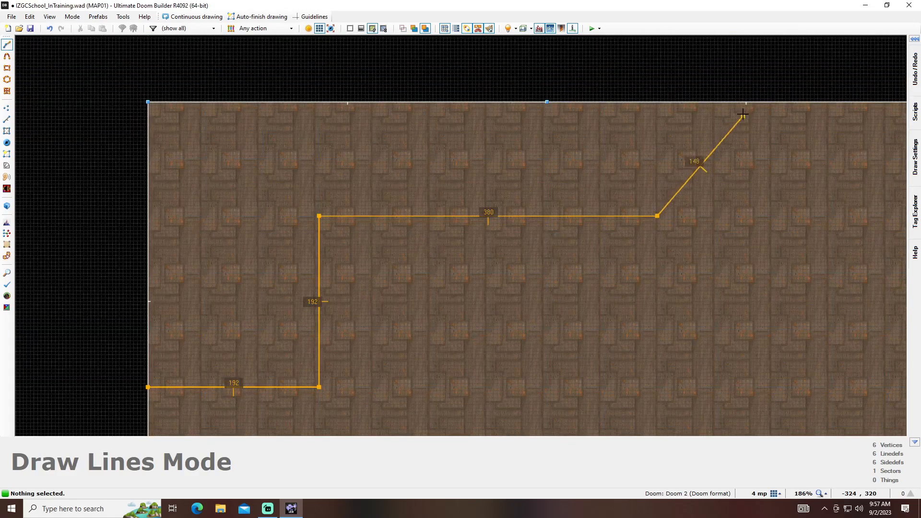
{"action": "left_click", "coordinate": [745, 105]}
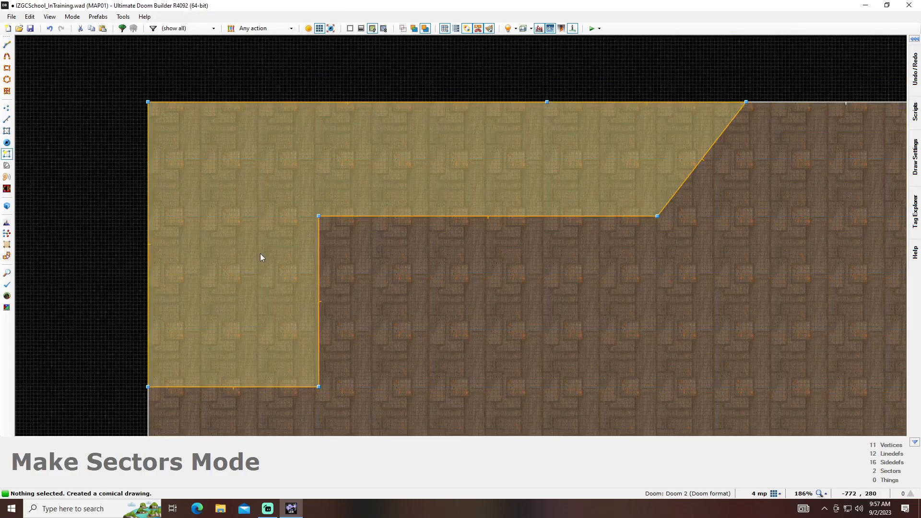
- Raise the floor of the L-shaped sector to 56 in the 3D view
{"action": "key", "text": "w"}
{"action": "key", "text": "w"}
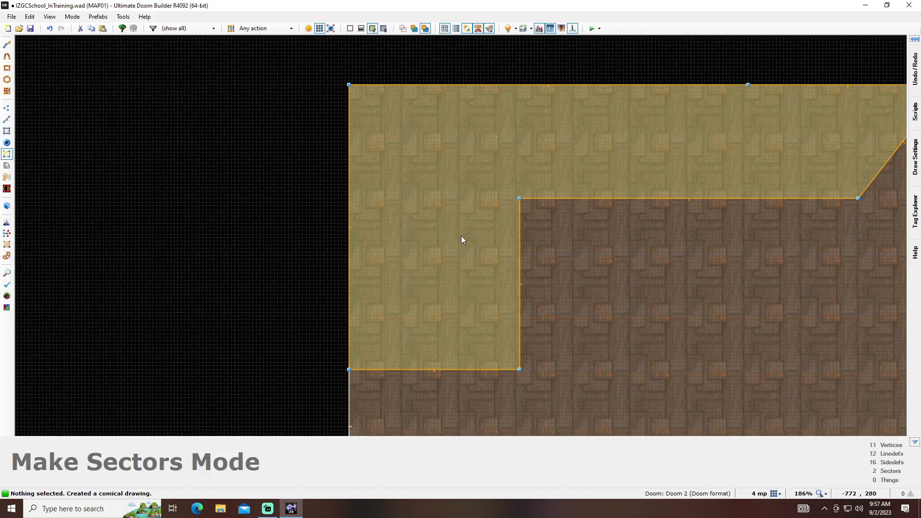
{"action": "key", "text": "w"}
{"action": "key", "text": "e"}
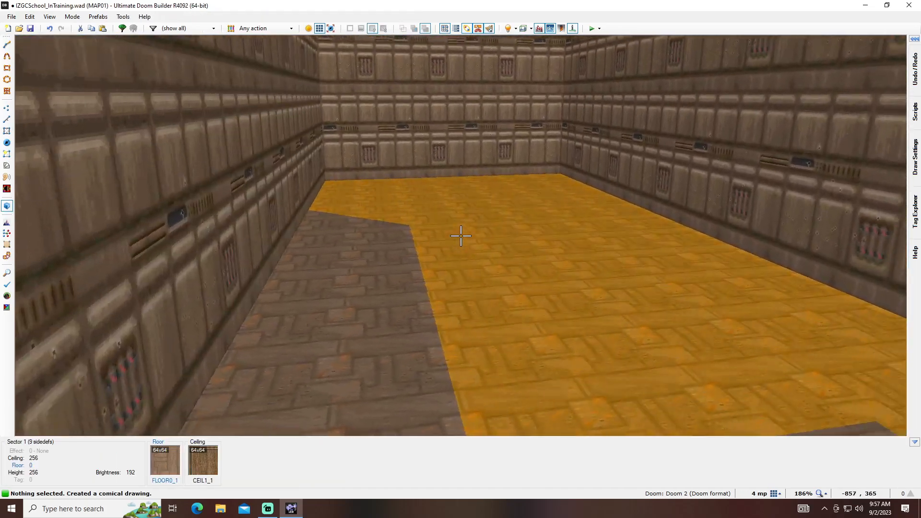
{"action": "scroll", "coordinate": [461, 236], "scroll_direction": "up", "scroll_amount": 4}
{"action": "scroll", "coordinate": [461, 236], "scroll_direction": "up", "scroll_amount": 4}
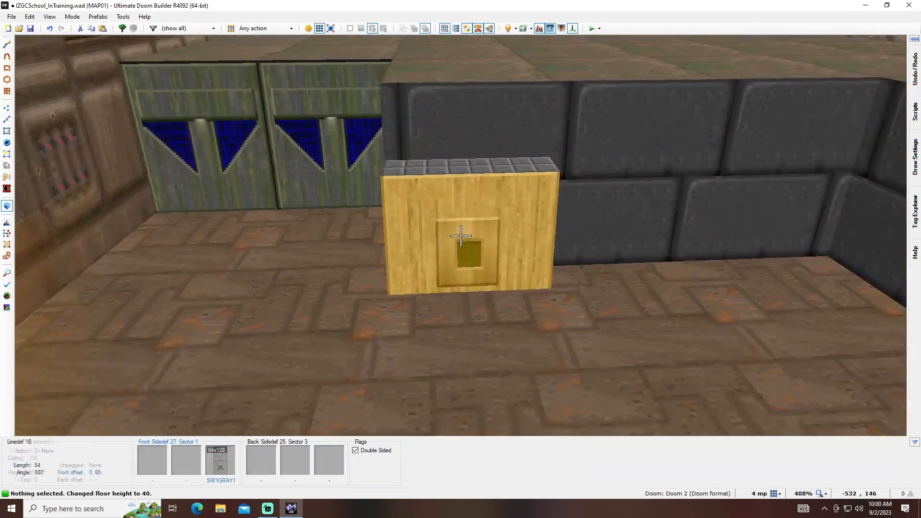
- Shift the BIGBRIK2 texture on the wall beside the switch block to offsets 0, 70
{"action": "key", "text": "Up"}
{"action": "key", "text": "Up"}
{"action": "key", "text": "Up"}
{"action": "key", "text": "Up"}
{"action": "key", "text": "Up"}
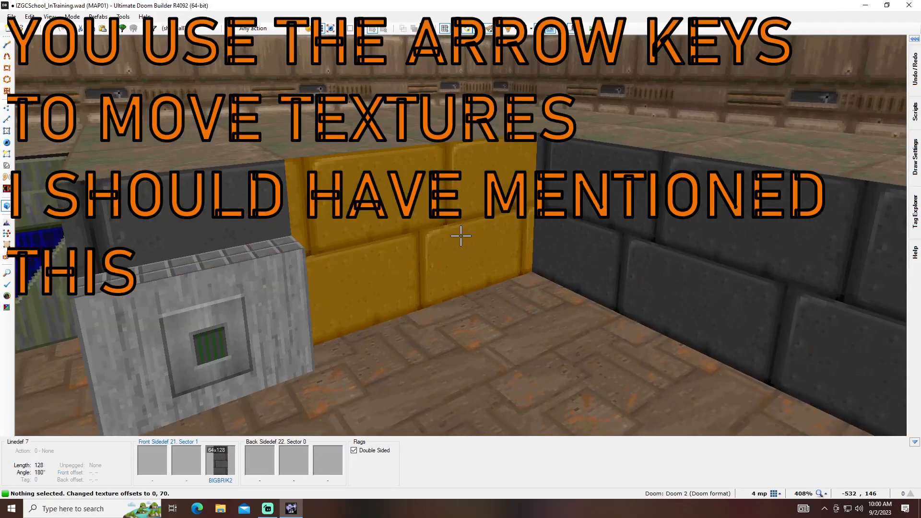
- Raise the floor height of the switch block beside the green door to 48
{"action": "key", "text": "d"}
{"action": "key", "text": "s"}
{"action": "key", "text": "w"}
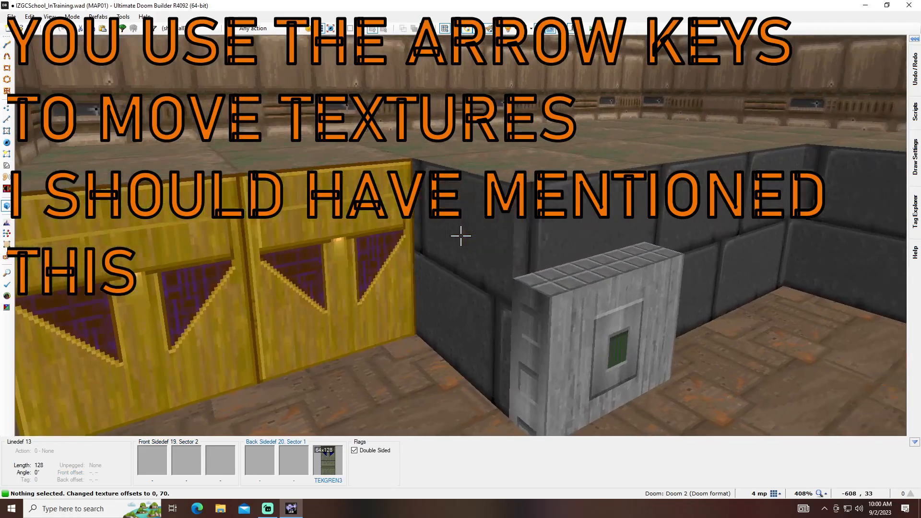
{"action": "key", "text": "a"}
{"action": "scroll", "coordinate": [461, 235], "scroll_direction": "up", "scroll_amount": 1}
{"action": "key", "text": "d"}
{"action": "key", "text": "s"}
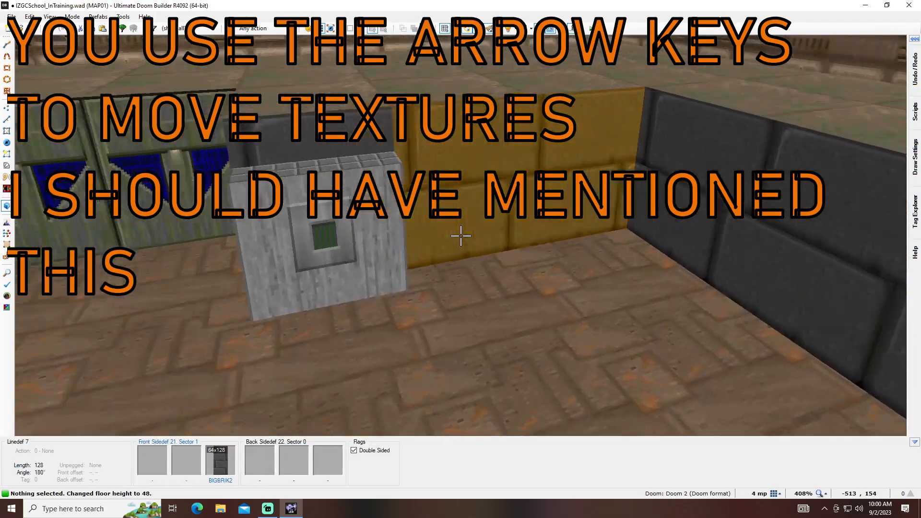
- Shift the SW1GRAY1 texture on the front of the switch block to offsets 0, 67
{"action": "key", "text": "Down"}
{"action": "key", "text": "Down"}
{"action": "key", "text": "Down"}
{"action": "key", "text": "a"}
{"action": "key", "text": "d"}
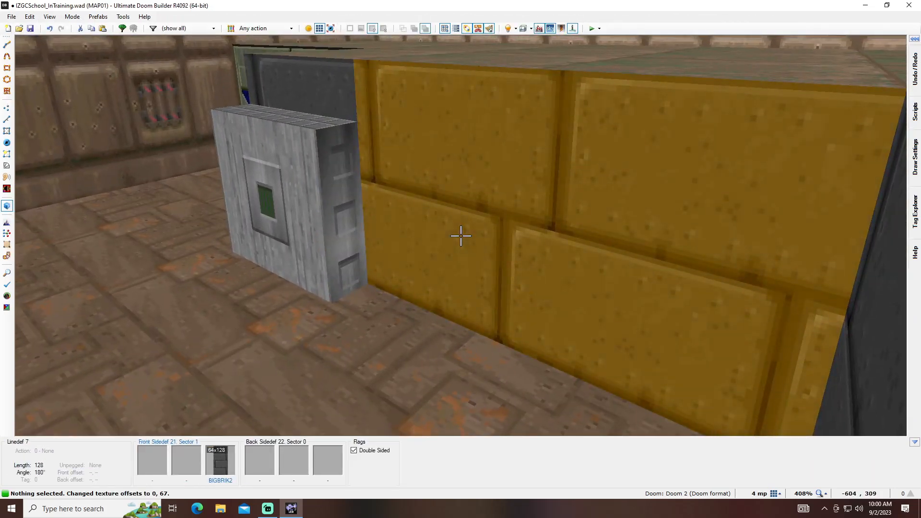
- Select the narrow sides of the switch block and shift their SUPPORT2 texture to offsets 4, 22
{"action": "left_click", "coordinate": [461, 236]}
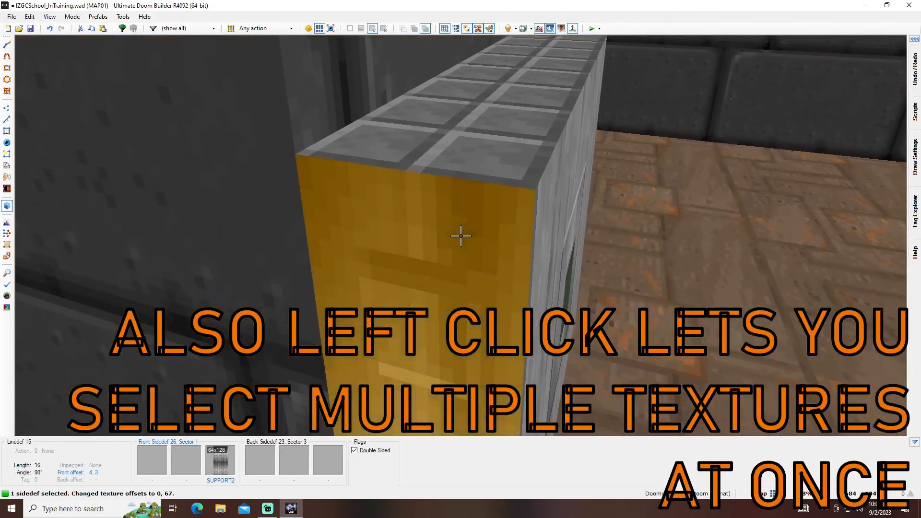
{"action": "left_click", "coordinate": [461, 235]}
{"action": "key", "text": "d"}
{"action": "key", "text": "w"}
{"action": "key", "text": "Up"}
{"action": "key", "text": "Up"}
{"action": "key", "text": "Up"}
{"action": "key", "text": "Up"}
{"action": "key", "text": "Up"}
{"action": "key", "text": "Up"}
{"action": "key", "text": "Up"}
{"action": "key", "text": "Up"}
{"action": "key", "text": "Up"}
{"action": "key", "text": "Up"}
{"action": "key", "text": "Up"}
{"action": "key", "text": "Up"}
{"action": "key", "text": "Up"}
{"action": "key", "text": "Up"}
{"action": "key", "text": "Up"}
{"action": "key", "text": "Up"}
{"action": "key", "text": "Up"}
{"action": "key", "text": "Up"}
{"action": "key", "text": "Up"}
{"action": "key", "text": "Up"}
{"action": "key", "text": "Down"}
{"action": "left_click", "coordinate": [461, 236]}
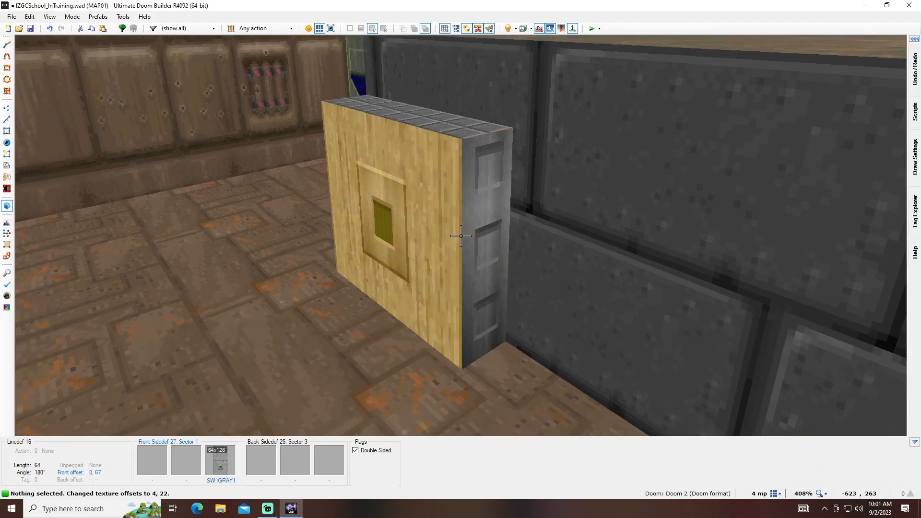
- Return to the 2D map and assign new tag 1 to the square lift sector in the room's lower-left corner
{"action": "key", "text": "w"}
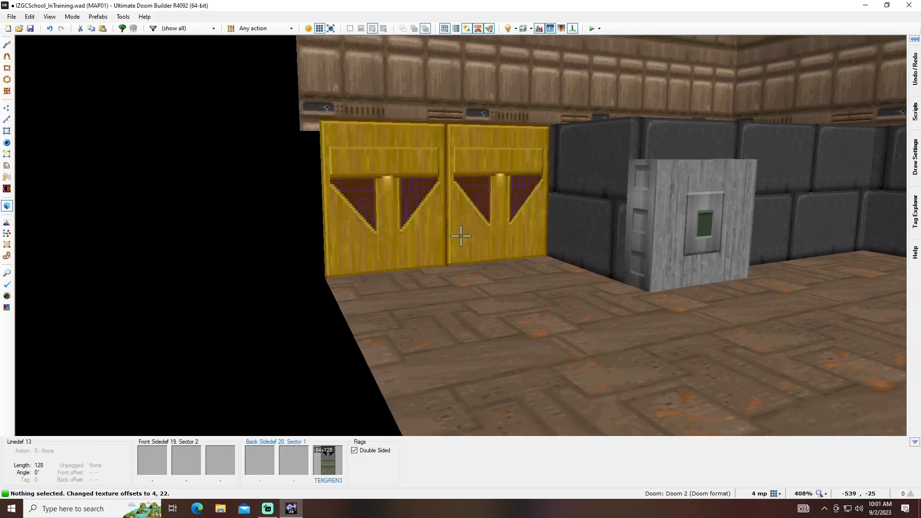
{"action": "key", "text": "s"}
{"action": "key", "text": "w"}
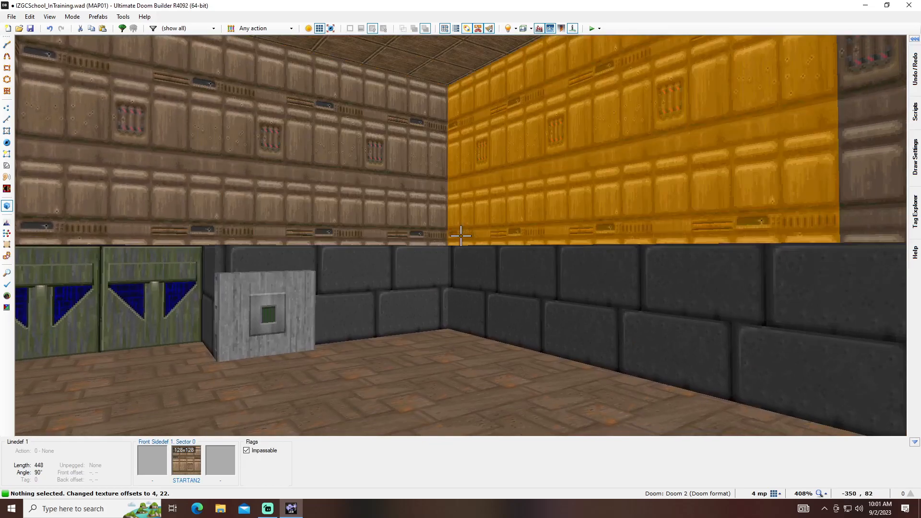
{"action": "key", "text": "a"}
{"action": "key", "text": "q"}
{"action": "scroll", "coordinate": [480, 235], "scroll_direction": "down", "scroll_amount": 4}
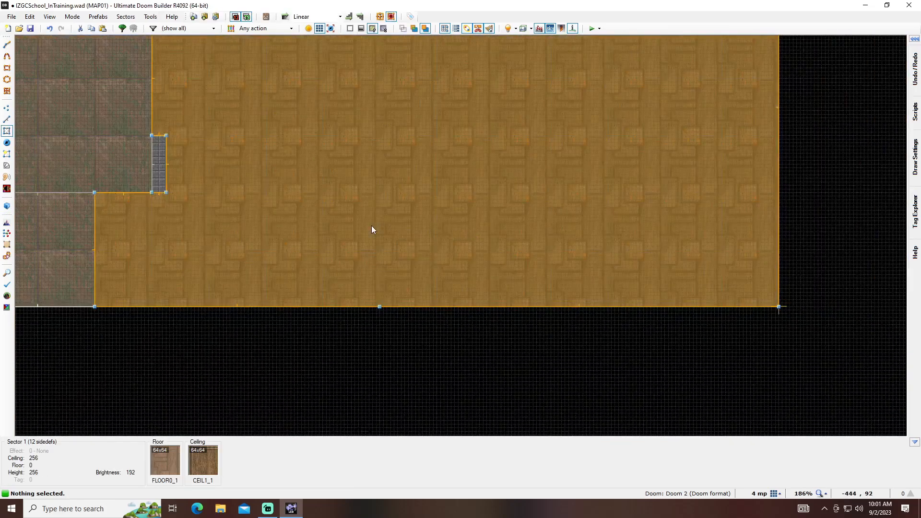
{"action": "key", "text": "l"}
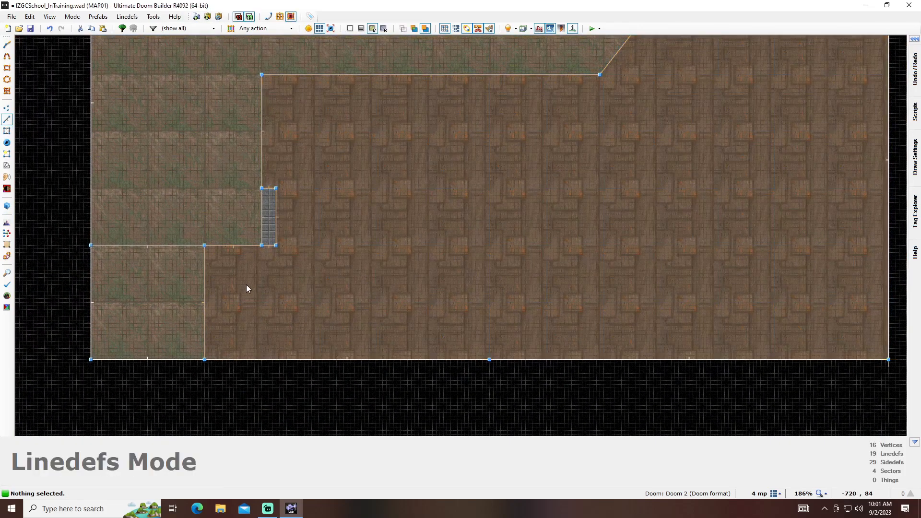
{"action": "key", "text": "s"}
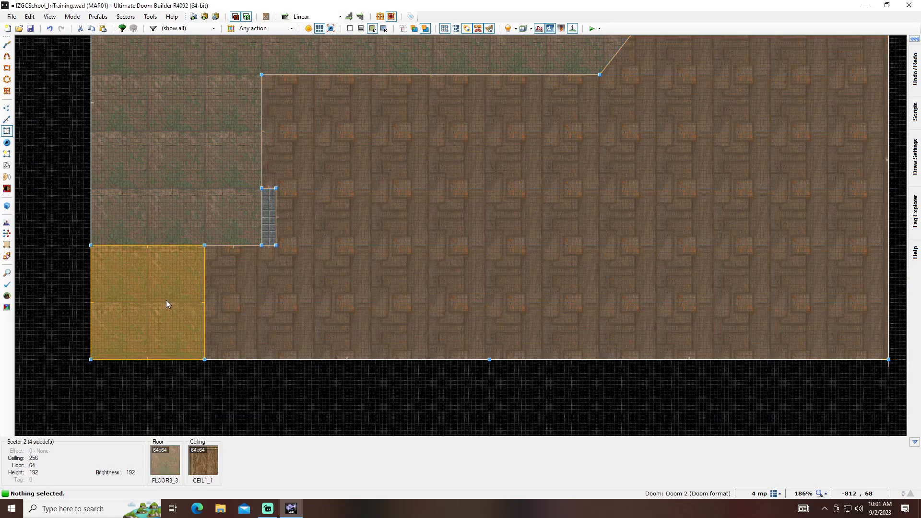
{"action": "right_click", "coordinate": [168, 310]}
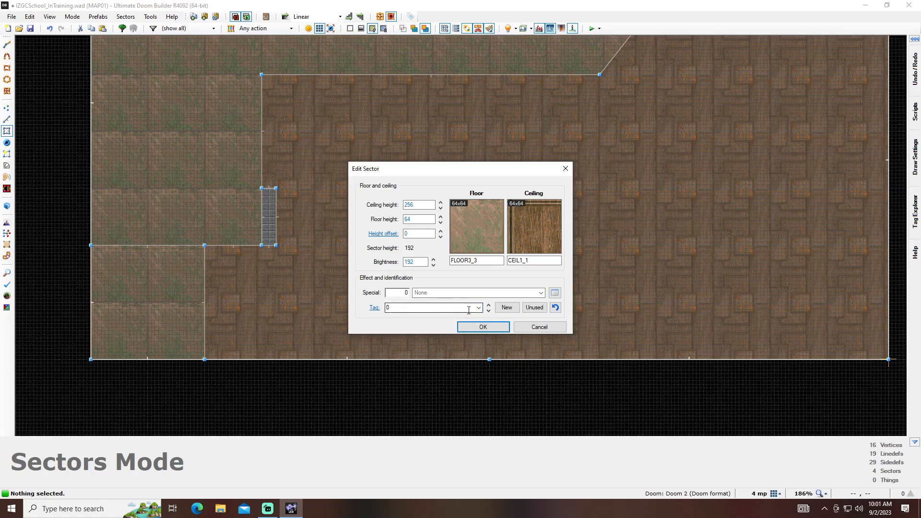
{"action": "left_click", "coordinate": [499, 307]}
{"action": "left_click", "coordinate": [484, 327]}
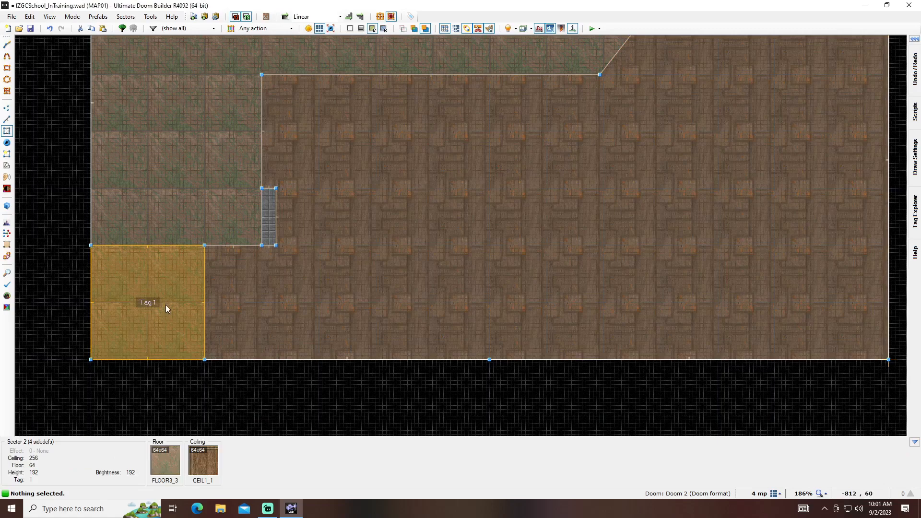
- Open the action list for the switch block's SW1GRAY1 linedef and expand the Lift actions
{"action": "key", "text": "l"}
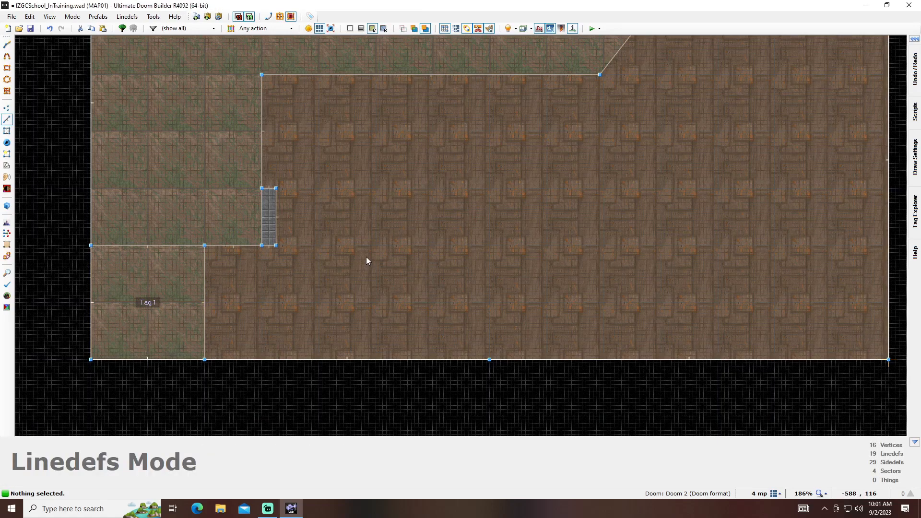
{"action": "right_click", "coordinate": [273, 218]}
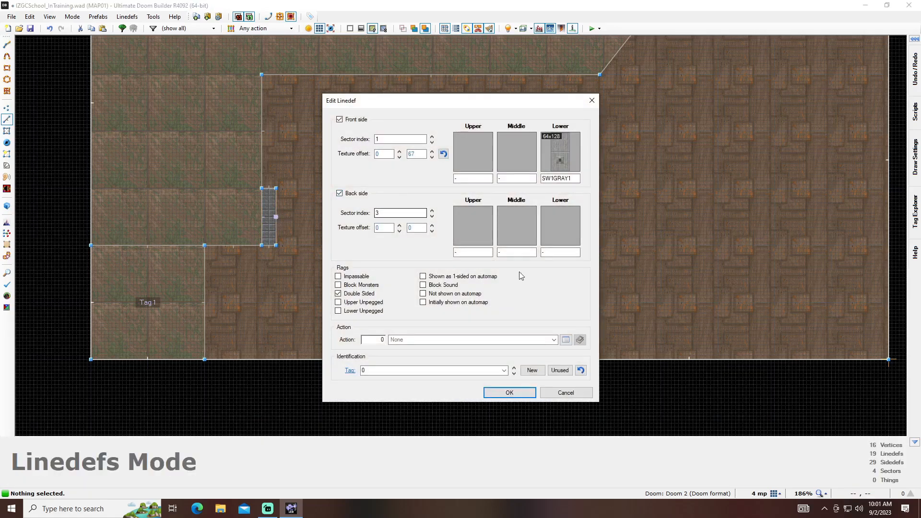
{"action": "left_click", "coordinate": [566, 342]}
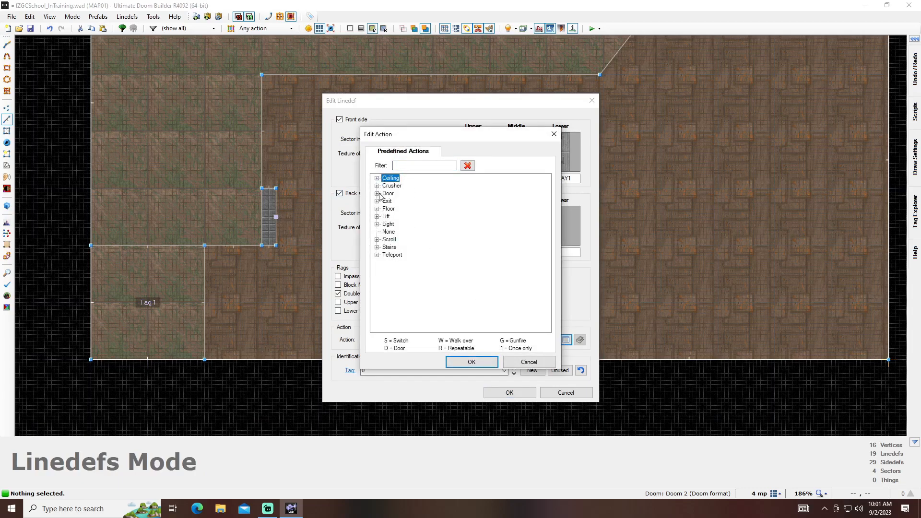
{"action": "left_click", "coordinate": [377, 217]}
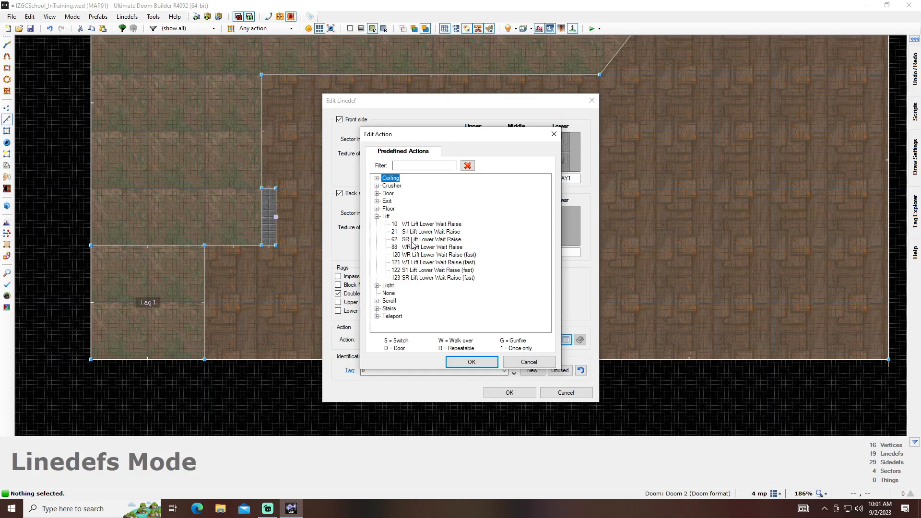
- Filter the predefined actions by G, clear the filter and reopen the Lift category
{"action": "type", "text": "G"}
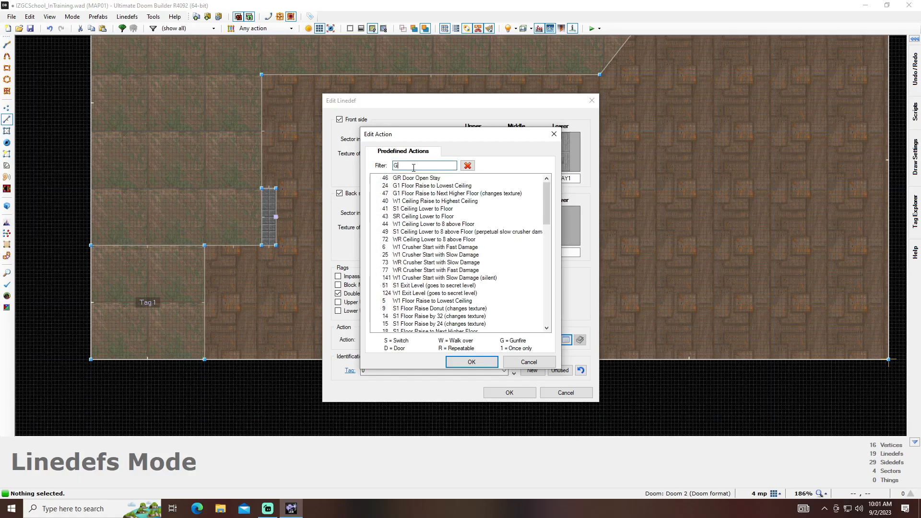
{"action": "left_click", "coordinate": [399, 178]}
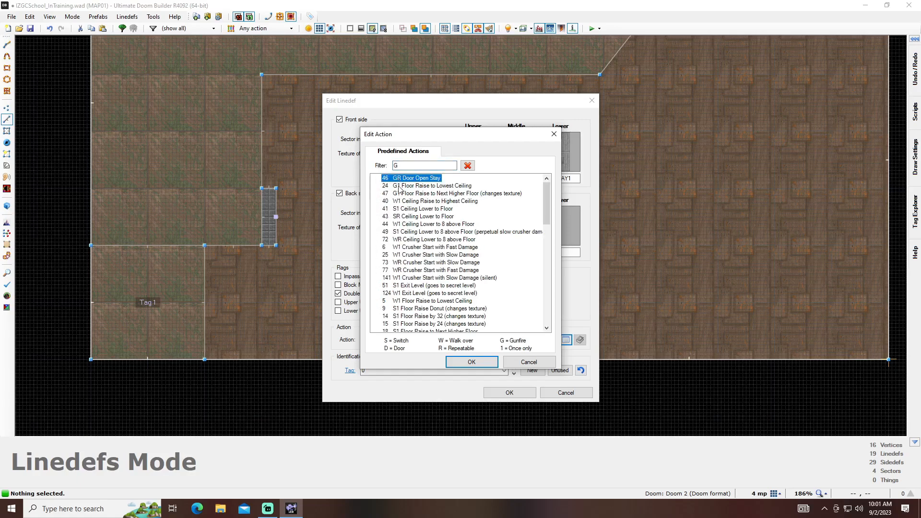
{"action": "scroll", "coordinate": [441, 247], "scroll_direction": "down", "scroll_amount": 1}
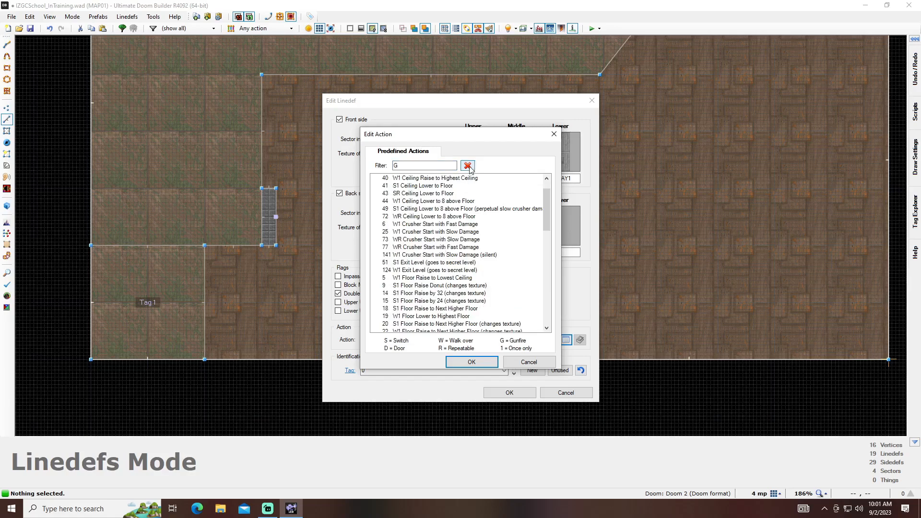
{"action": "left_click", "coordinate": [468, 166]}
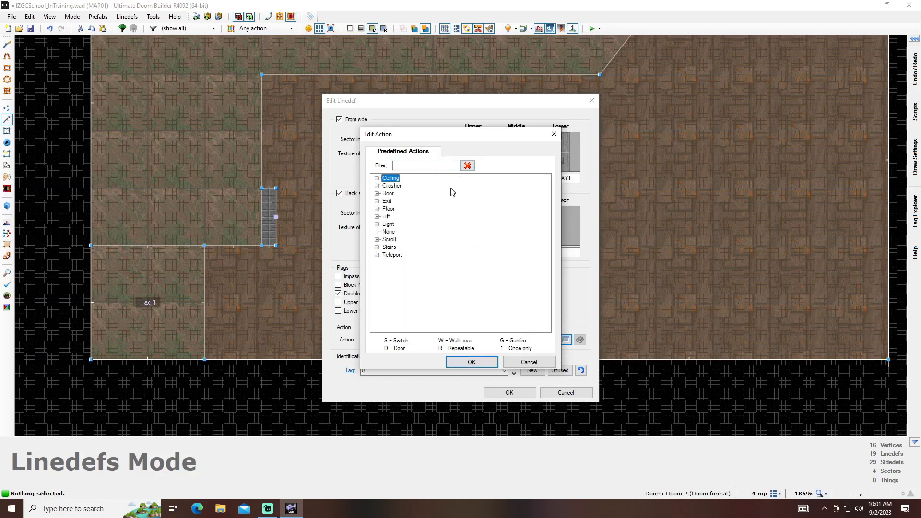
{"action": "left_click", "coordinate": [377, 216]}
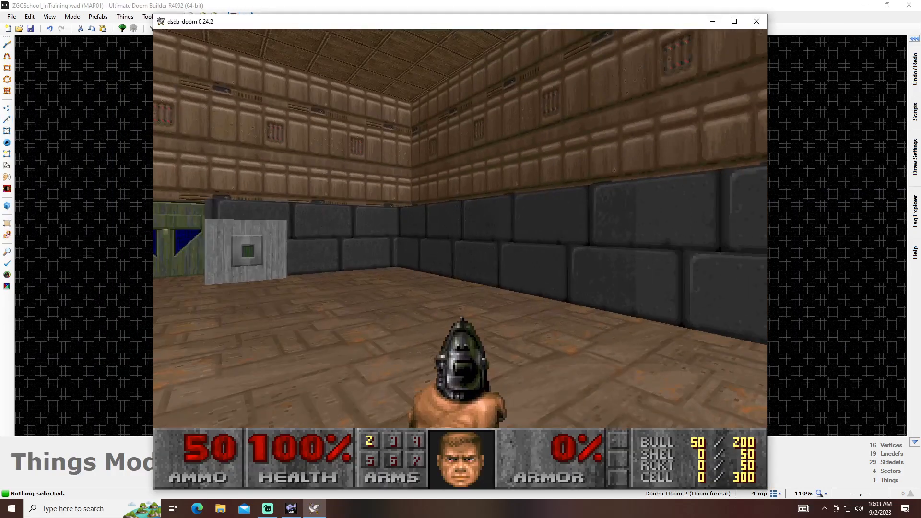
- Playtest the lift in dsda-doom by walking to the switch block, stepping onto the corner lift and riding it up
{"action": "key", "text": "Up"}
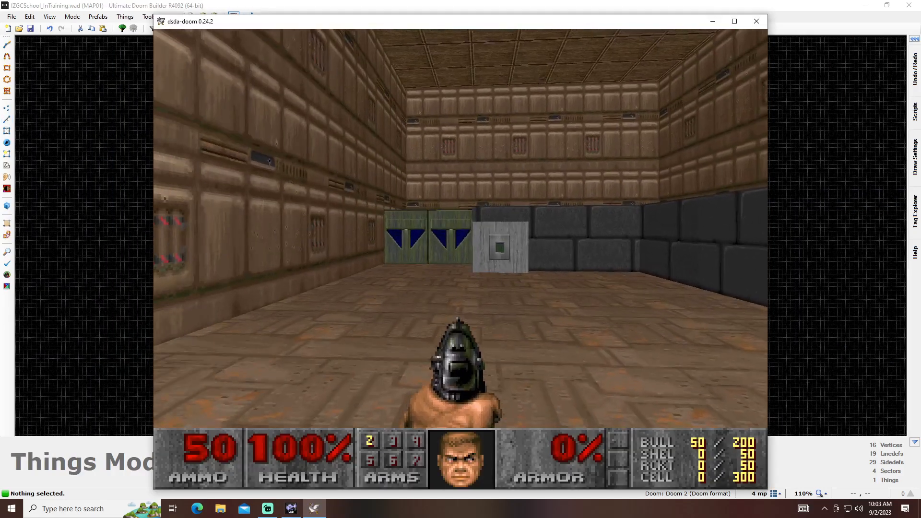
{"action": "key", "text": "w"}
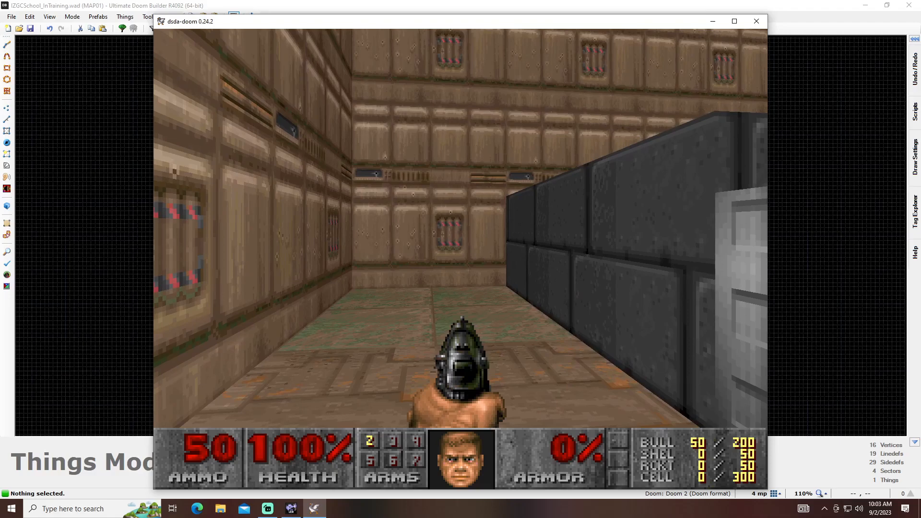
{"action": "key", "text": "w"}
{"action": "key", "text": "d"}
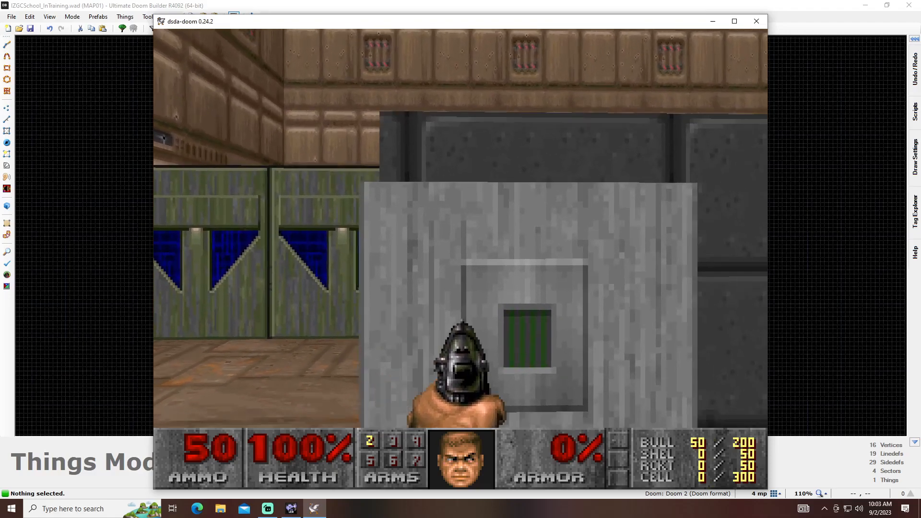
{"action": "key", "text": "w"}
{"action": "key", "text": "a"}
{"action": "key", "text": "s"}
{"action": "key", "text": "w"}
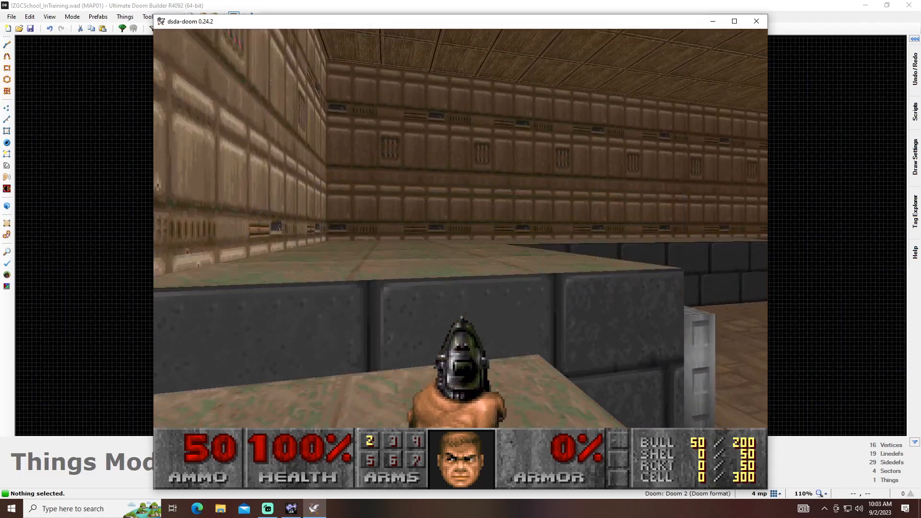
{"action": "key", "text": "w"}
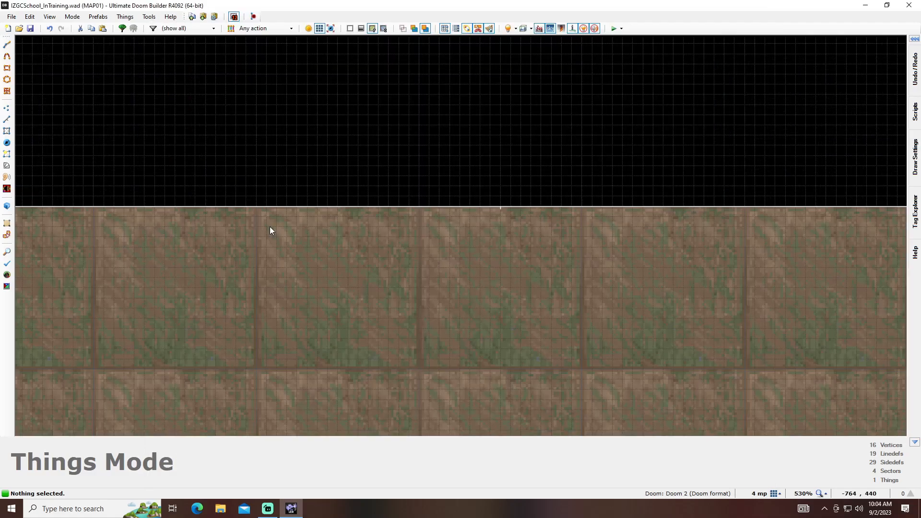
- Draw a doorway sector outward from the upper wall, 64 units wide, with each side made of three 8-unit lines
{"action": "key", "text": "space"}
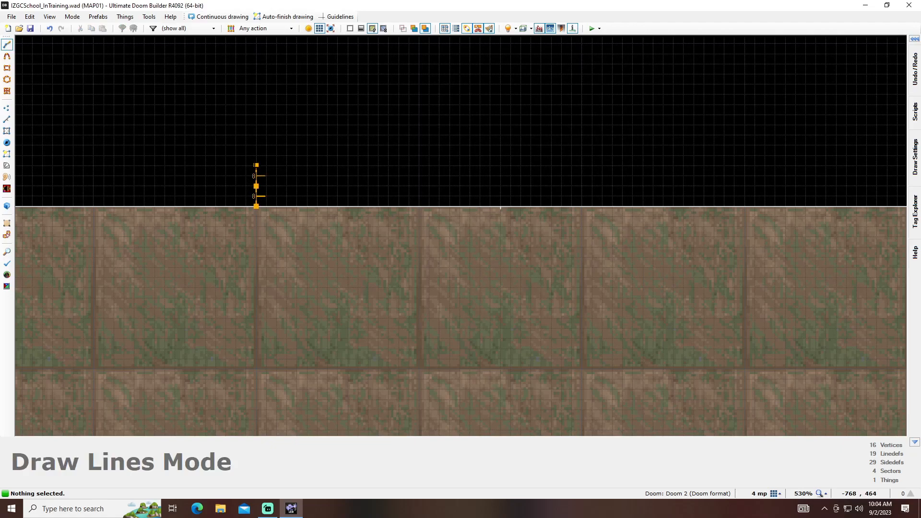
{"action": "left_click", "coordinate": [257, 145]}
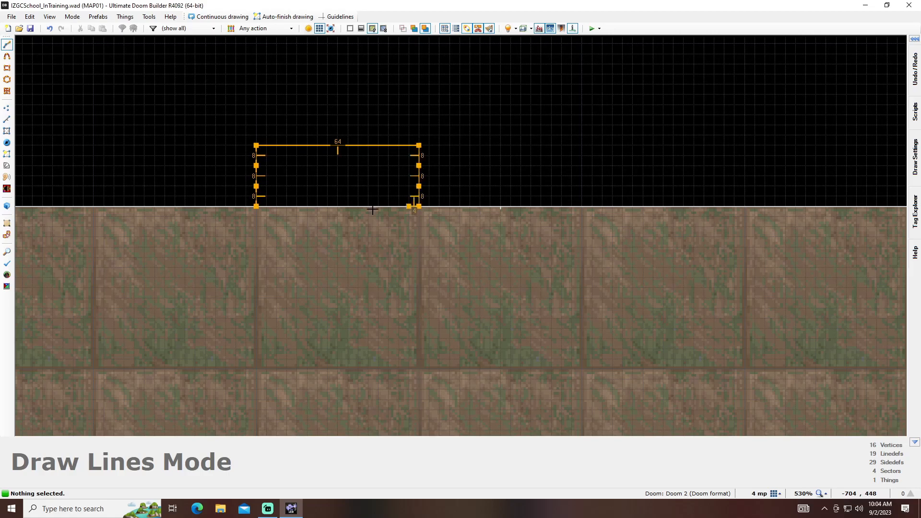
{"action": "left_click", "coordinate": [256, 207]}
{"action": "scroll", "coordinate": [316, 188], "scroll_direction": "down", "scroll_amount": 4}
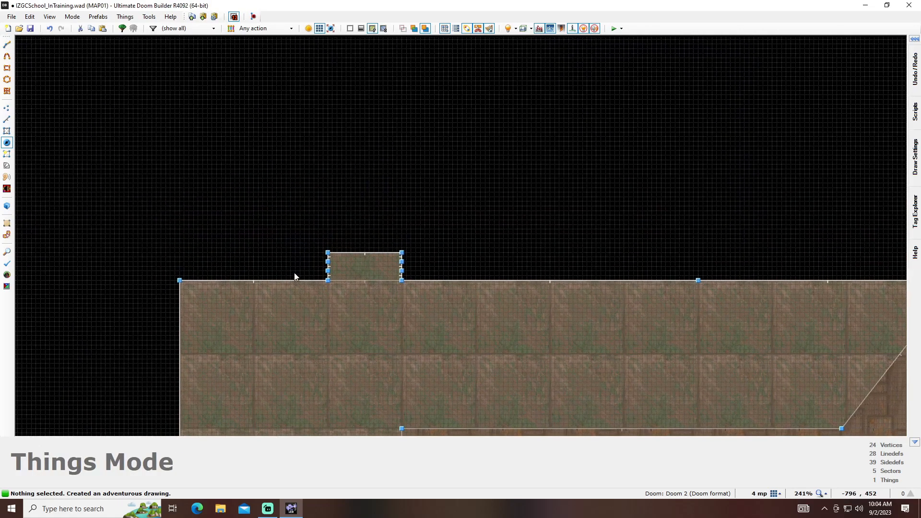
- Start outlining a new room from the doorway's upper-left corner with an angled line 75 units long
{"action": "scroll", "coordinate": [295, 274], "scroll_direction": "down", "scroll_amount": 4}
{"action": "key", "text": "d"}
{"action": "left_click", "coordinate": [306, 260]}
{"action": "left_click", "coordinate": [273, 238]}
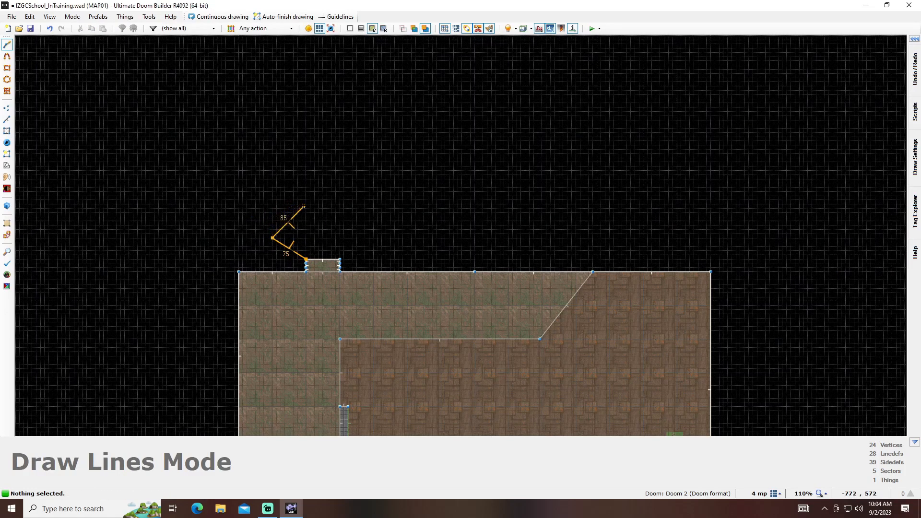
{"action": "scroll", "coordinate": [282, 206], "scroll_direction": "up", "scroll_amount": 4}
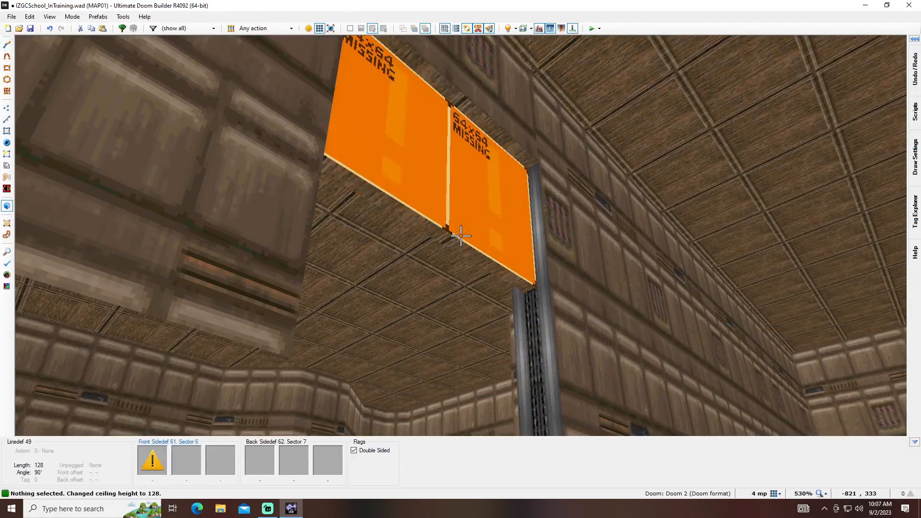
- In the 3D view, raise the new room's ceiling to 192 and lower the door sector's ceiling to 64
{"action": "key", "text": "e"}
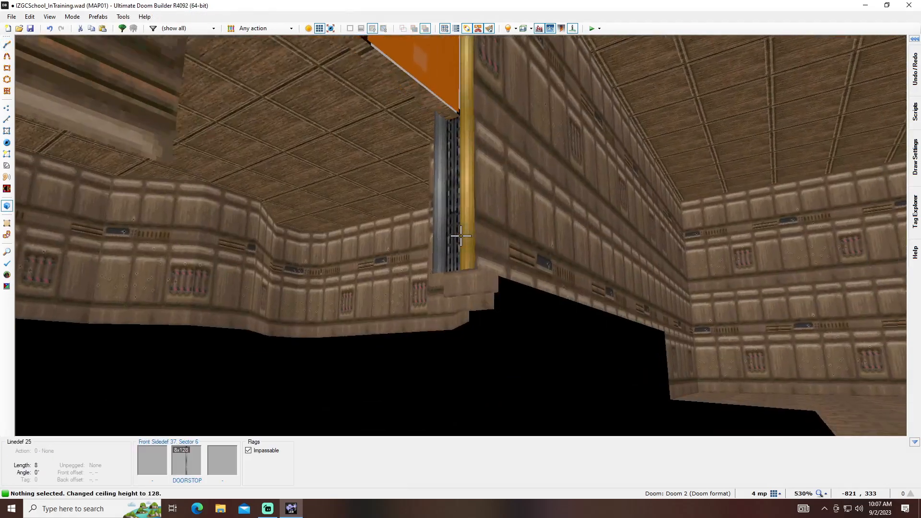
{"action": "scroll", "coordinate": [460, 236], "scroll_direction": "up", "scroll_amount": 8}
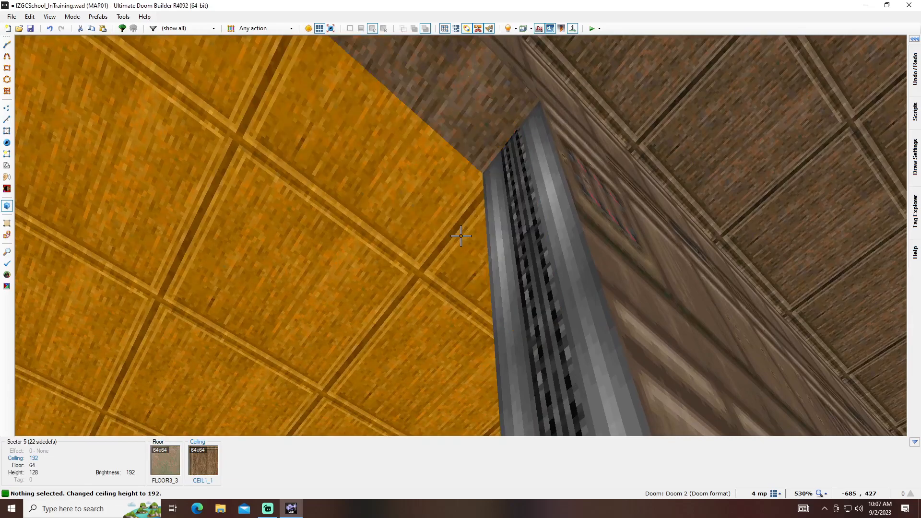
{"action": "scroll", "coordinate": [460, 236], "scroll_direction": "down", "scroll_amount": 16}
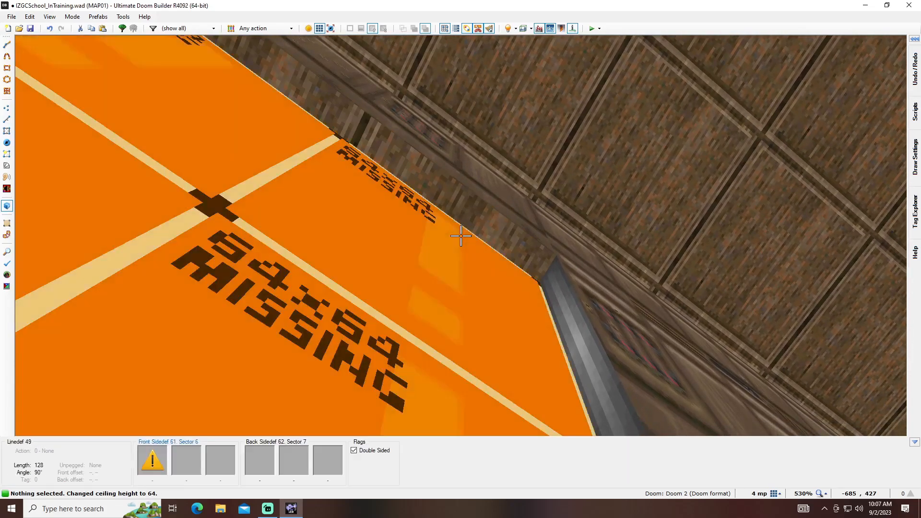
- Copy the BIGDOOR2 texture from one face of the door and paste it onto the opposite face
{"action": "key", "text": "d"}
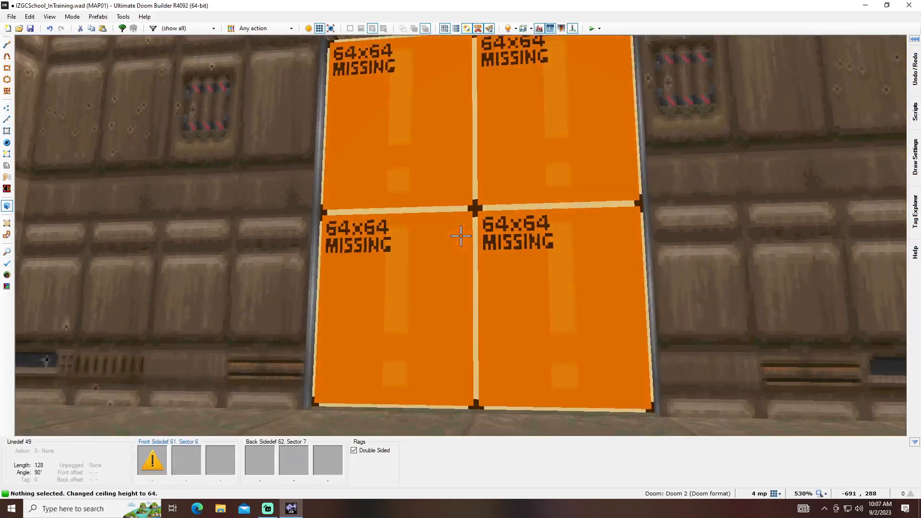
{"action": "key", "text": "d"}
{"action": "key", "text": "e"}
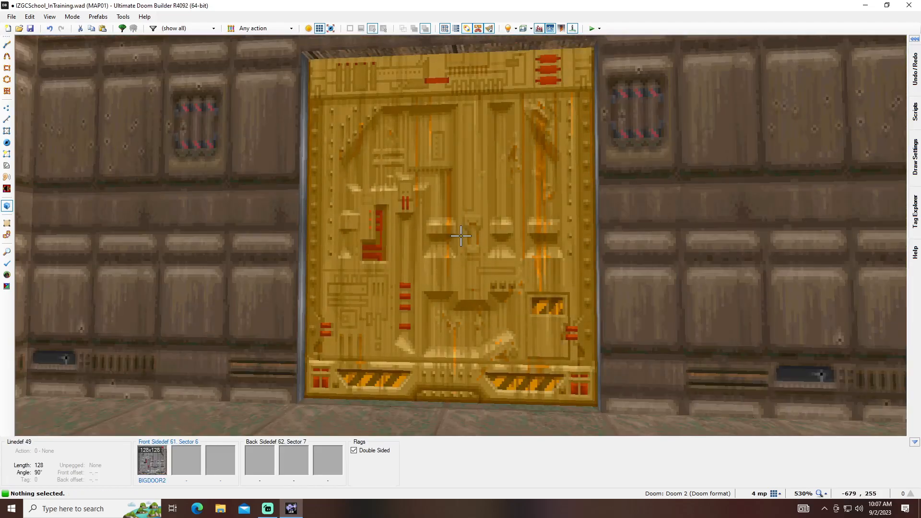
{"action": "key", "text": "ctrl+c"}
{"action": "key", "text": "e"}
{"action": "key", "text": "ctrl+v"}
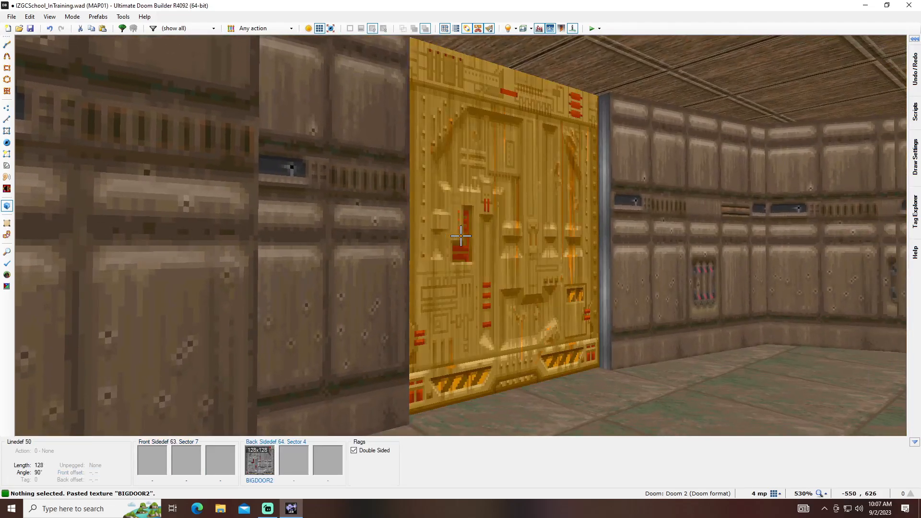
{"action": "key", "text": "e"}
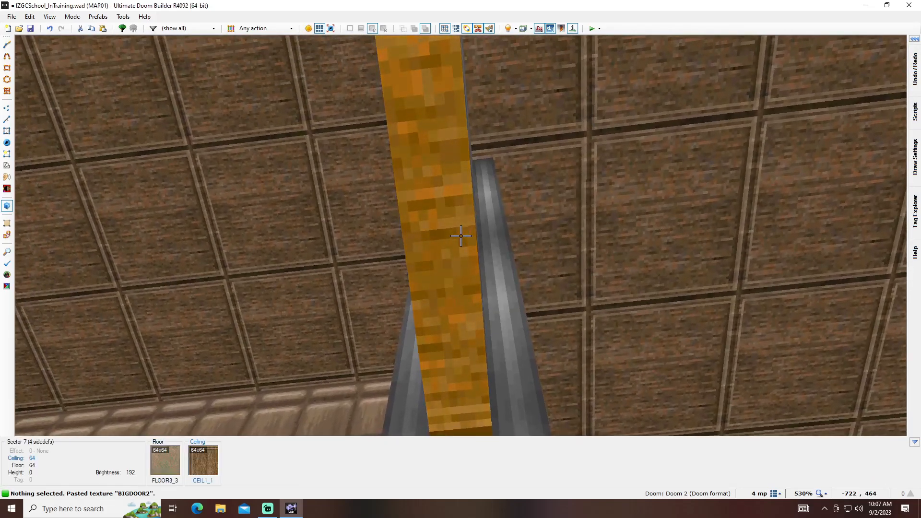
- Back in the 2D map's linedef editing, flip the door sector's upper line so its front side faces the new room
{"action": "scroll", "coordinate": [461, 236], "scroll_direction": "up", "scroll_amount": 8}
{"action": "key", "text": "q"}
{"action": "key", "text": "l"}
{"action": "scroll", "coordinate": [478, 313], "scroll_direction": "up", "scroll_amount": 1}
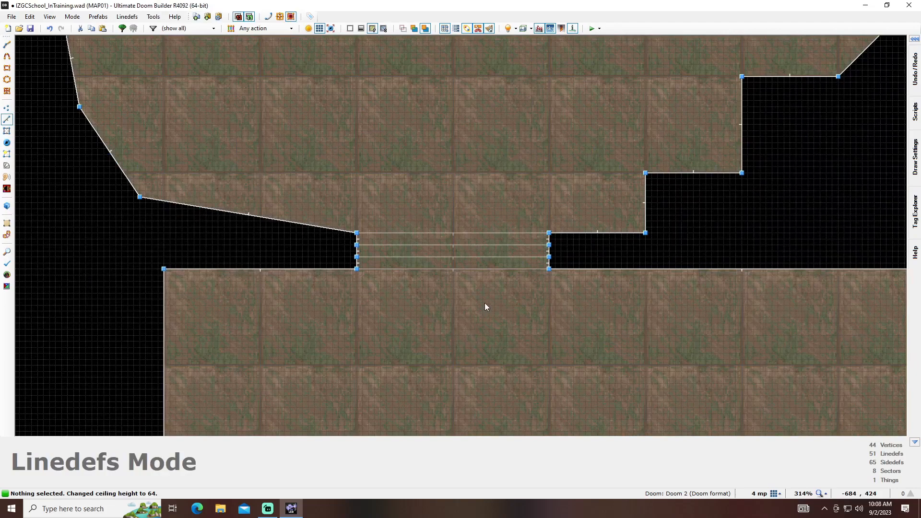
{"action": "scroll", "coordinate": [485, 306], "scroll_direction": "up", "scroll_amount": 2}
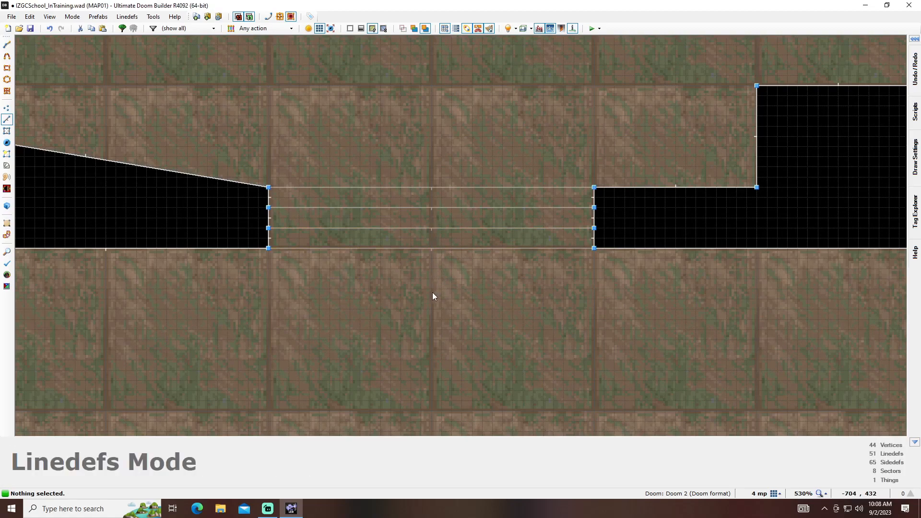
{"action": "key", "text": "f"}
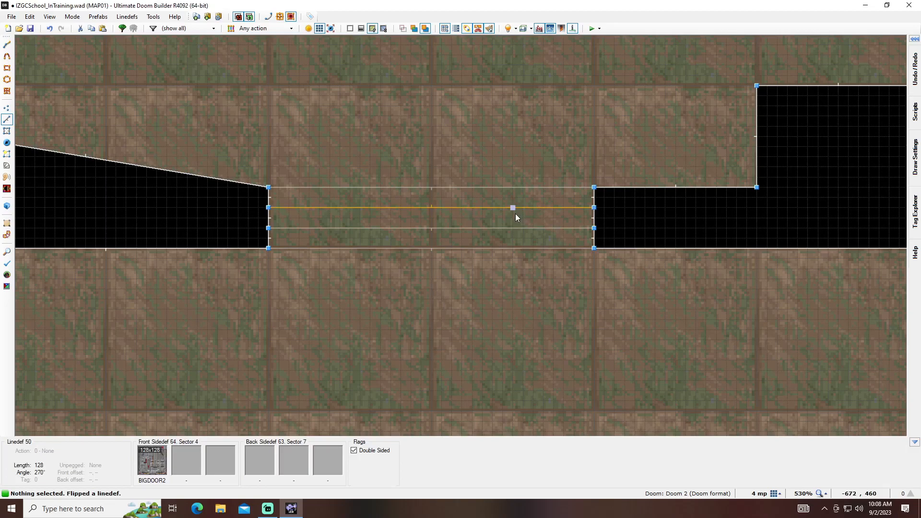
- Examine the door sector's properties and the list of predefined sector effects, leaving them as they are
{"action": "key", "text": "s"}
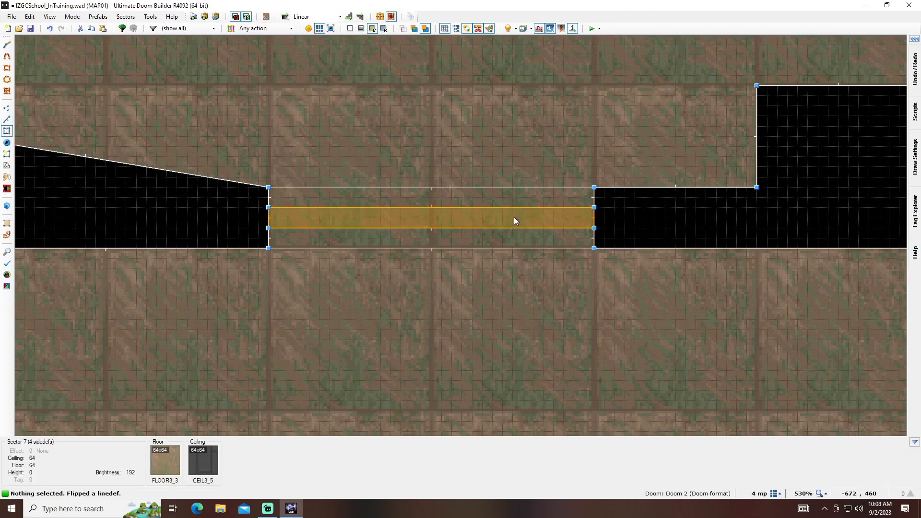
{"action": "right_click", "coordinate": [514, 216]}
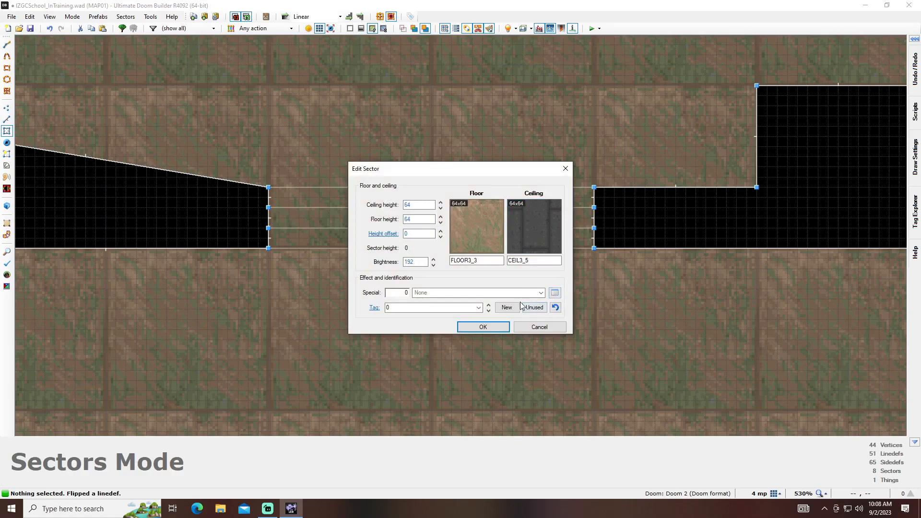
{"action": "left_click", "coordinate": [503, 309]}
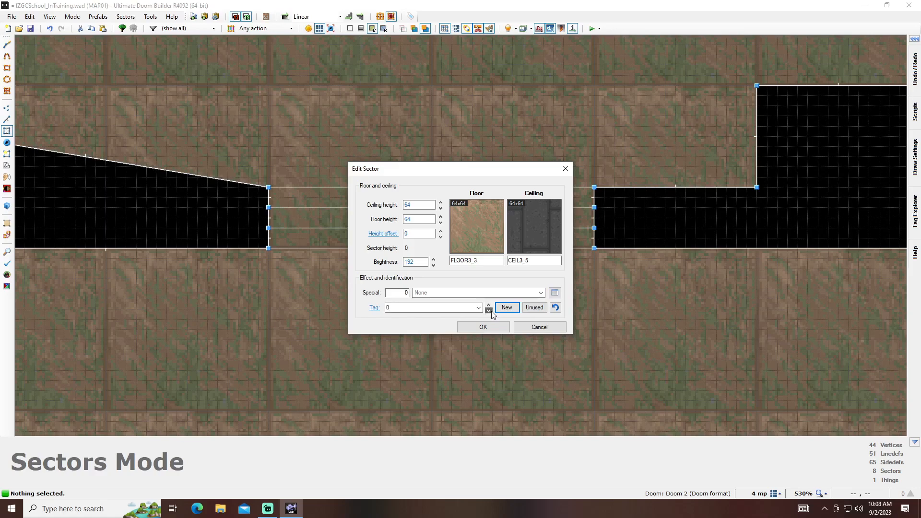
{"action": "left_click", "coordinate": [555, 293]}
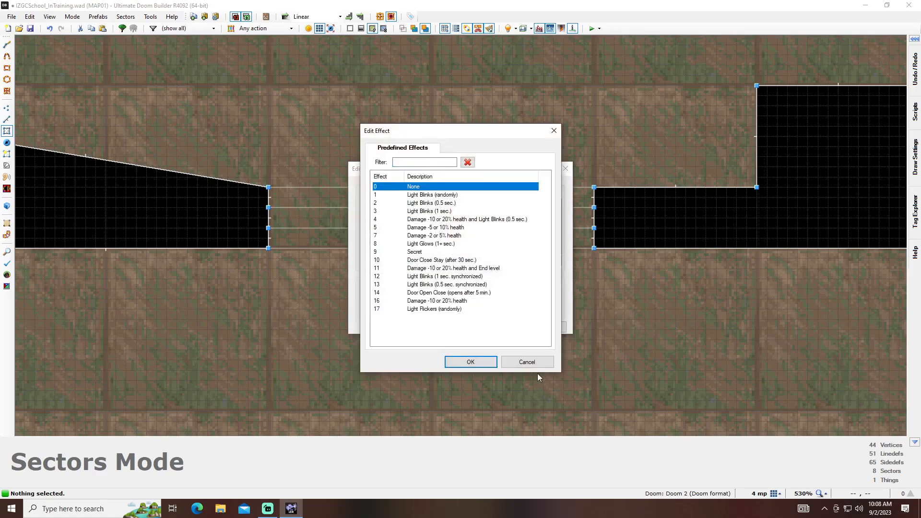
{"action": "left_click", "coordinate": [539, 363]}
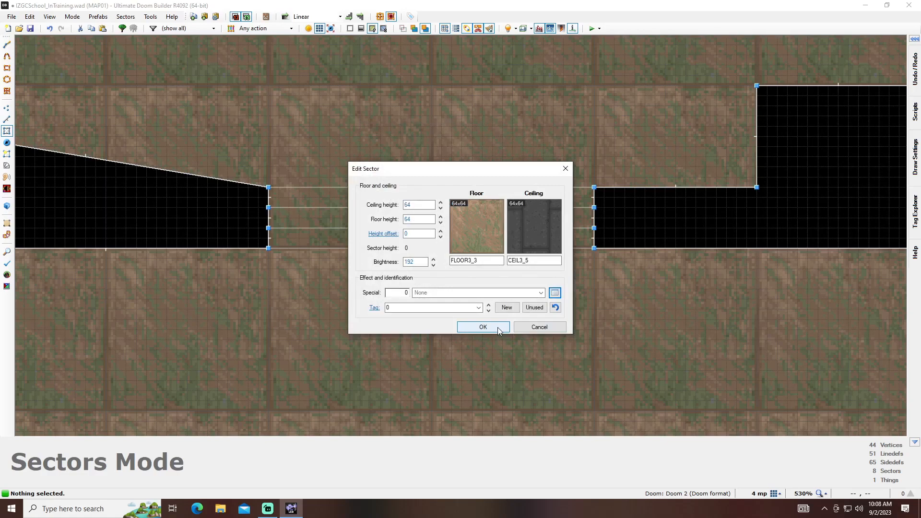
{"action": "left_click", "coordinate": [526, 327]}
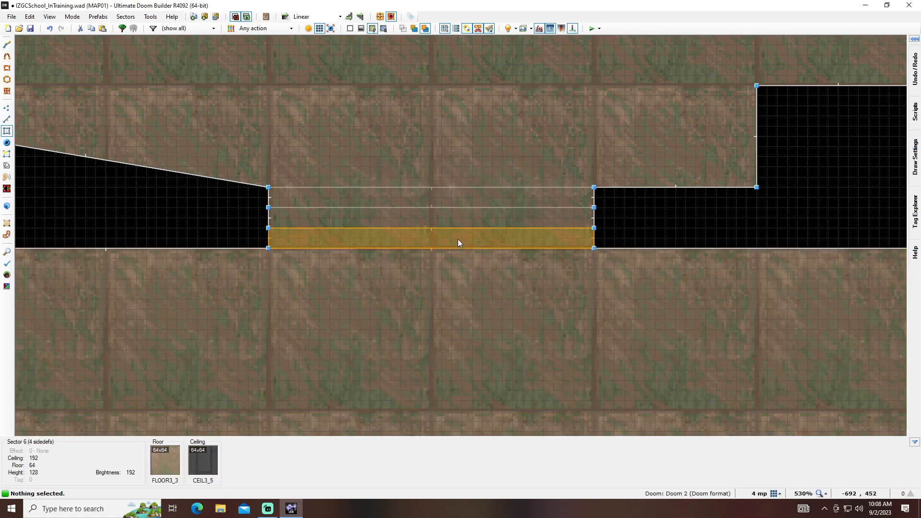
- Flip the door sector's lower line so its front faces outward, and list the Door actions available for that line
{"action": "key", "text": "l"}
{"action": "key", "text": "f"}
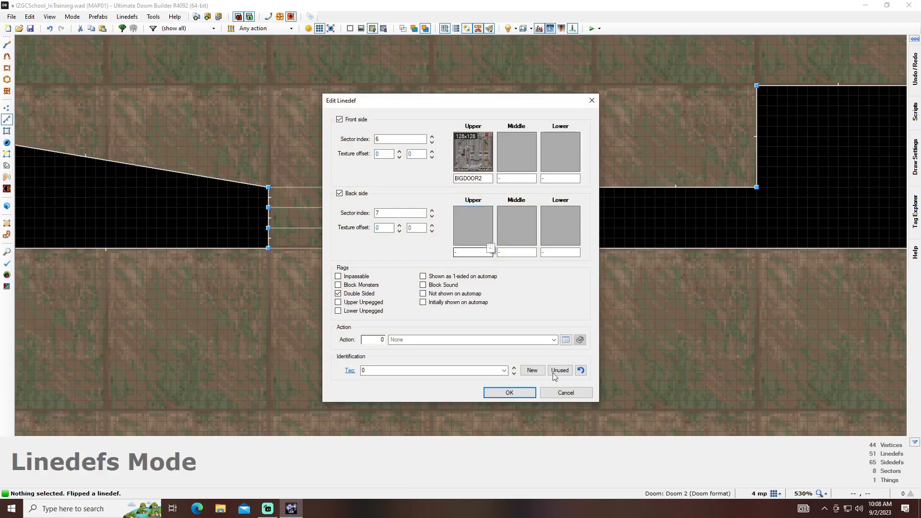
{"action": "left_click", "coordinate": [566, 339]}
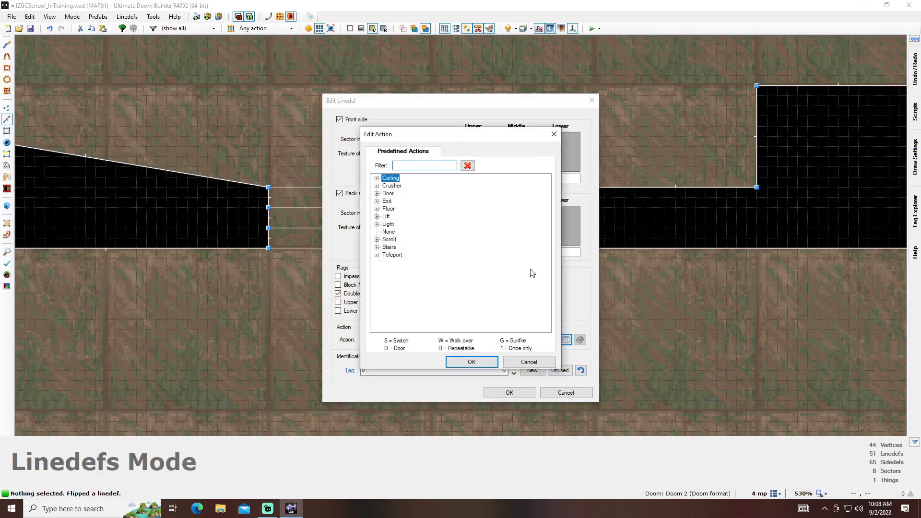
{"action": "left_click", "coordinate": [377, 193]}
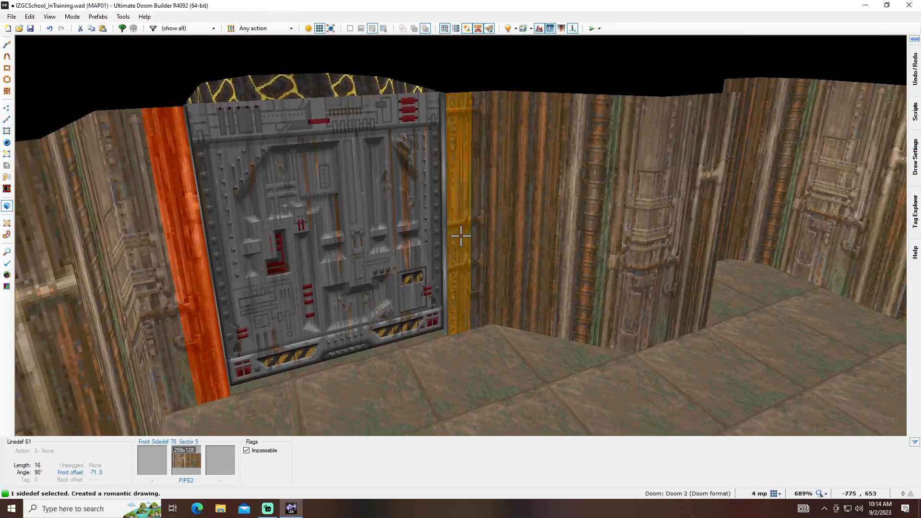
- Apply the DOORBLU2 texture as the middle texture of the two narrow walls flanking the big door
{"action": "left_click", "coordinate": [461, 236]}
{"action": "right_click", "coordinate": [460, 235]}
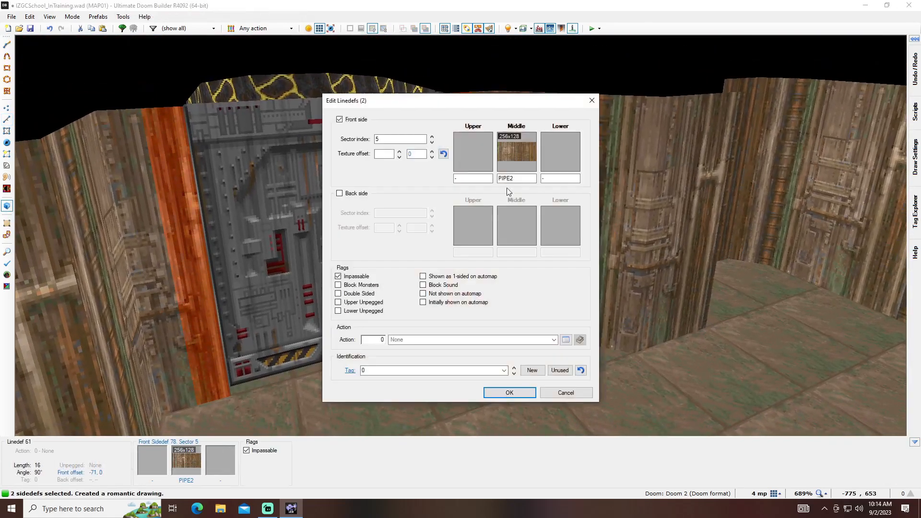
{"action": "left_click", "coordinate": [515, 154]}
{"action": "scroll", "coordinate": [592, 305], "scroll_direction": "down", "scroll_amount": 1}
{"action": "left_click", "coordinate": [593, 307]}
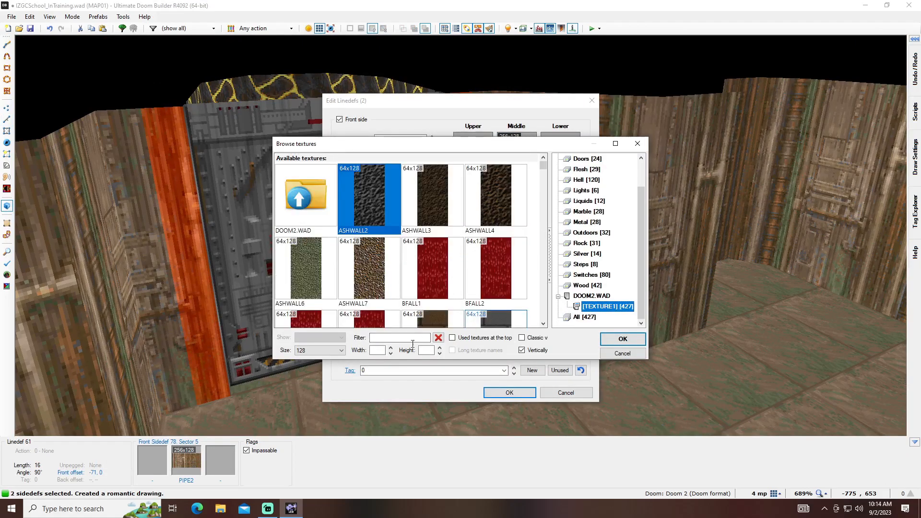
{"action": "type", "text": "BLU"}
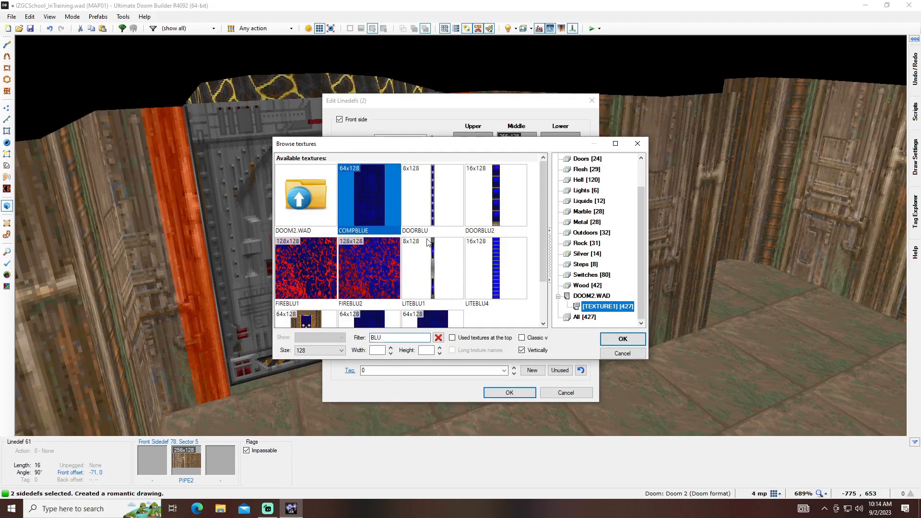
{"action": "double_click", "coordinate": [502, 196]}
{"action": "left_click", "coordinate": [497, 393]}
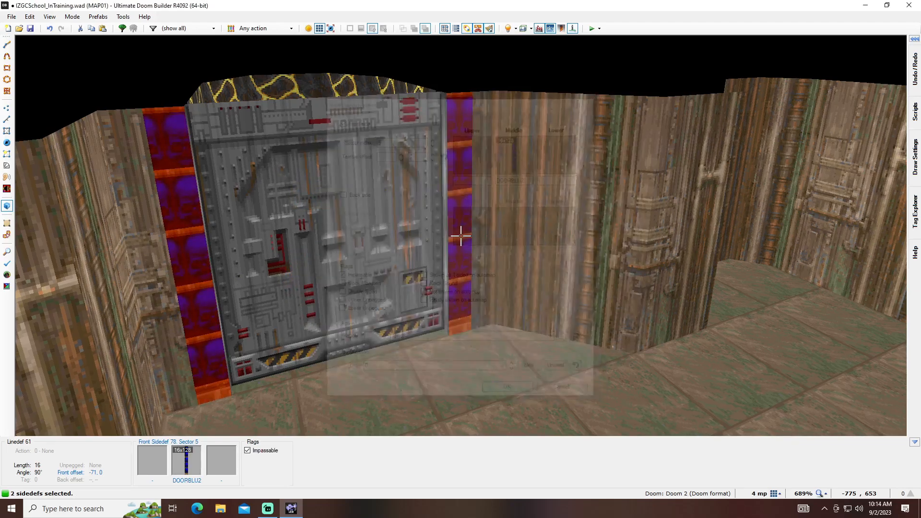
- Align the blue skull texture horizontally on the strips beside the door, setting the right strip's offset to -1, 0
{"action": "key", "text": "Left"}
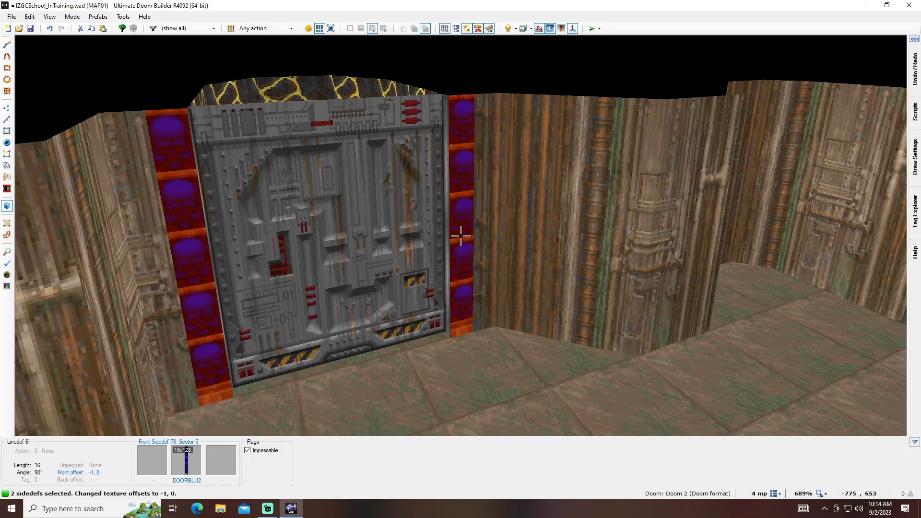
{"action": "key", "text": "c"}
{"action": "key", "text": "f"}
{"action": "key", "text": "Left"}
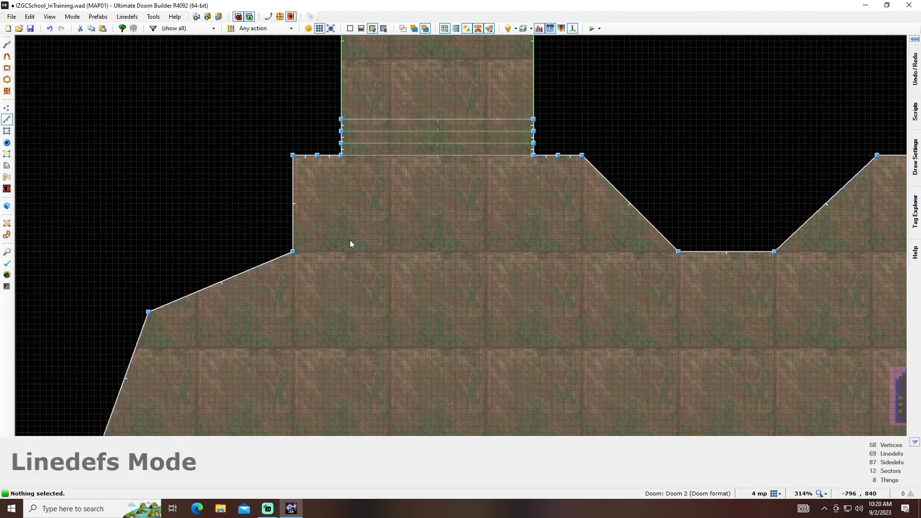
- Draw a 32 by 16 rectangular sector on each side of the door, against the wall sections flanking it
{"action": "key", "text": "d"}
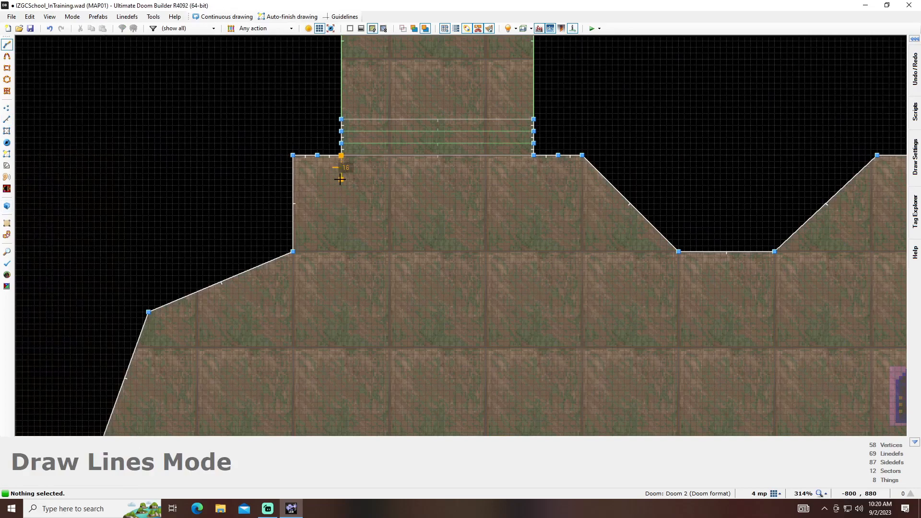
{"action": "left_click", "coordinate": [293, 179]}
{"action": "key", "text": "d"}
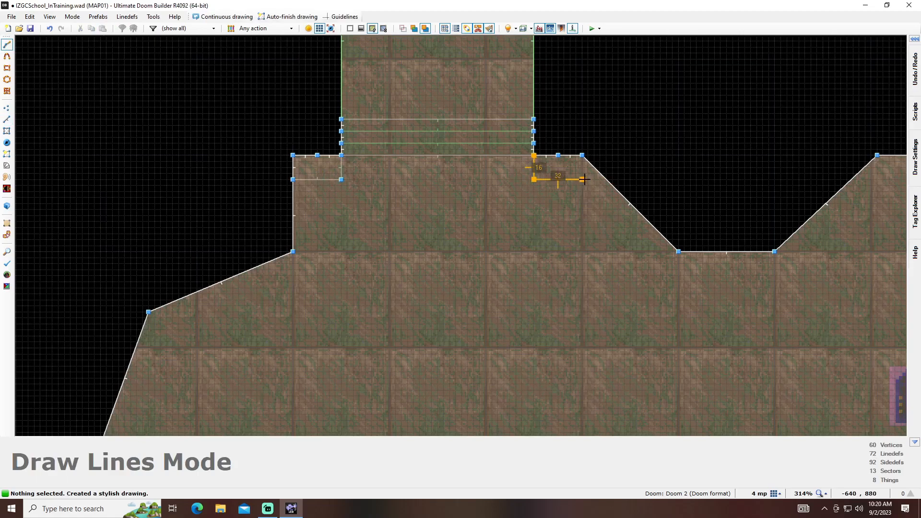
{"action": "left_click", "coordinate": [577, 158]}
- Pull the adjoining diagonal wall onto the right rectangle's lower outer corner, closing off the gap beside it
{"action": "scroll", "coordinate": [584, 212], "scroll_direction": "up", "scroll_amount": 4}
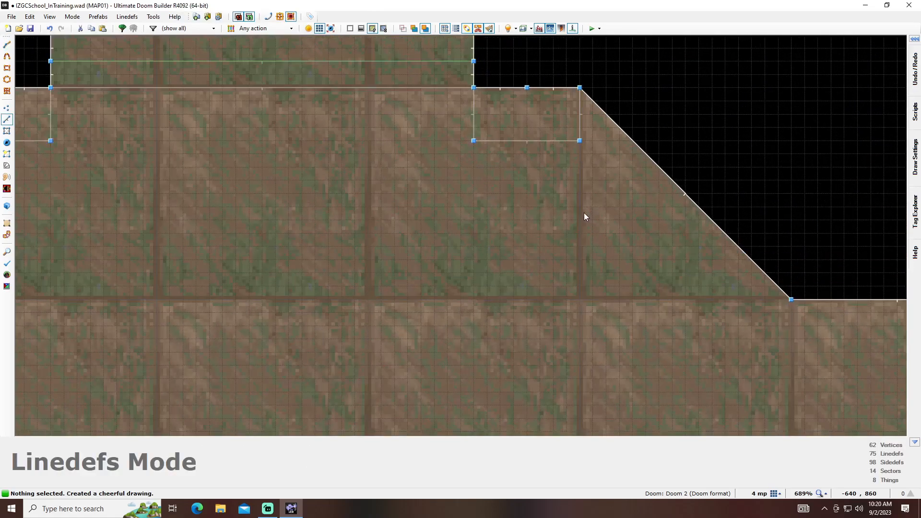
{"action": "key", "text": "v"}
{"action": "right_click_drag", "start_coordinate": [612, 127], "coordinate": [579, 141]}
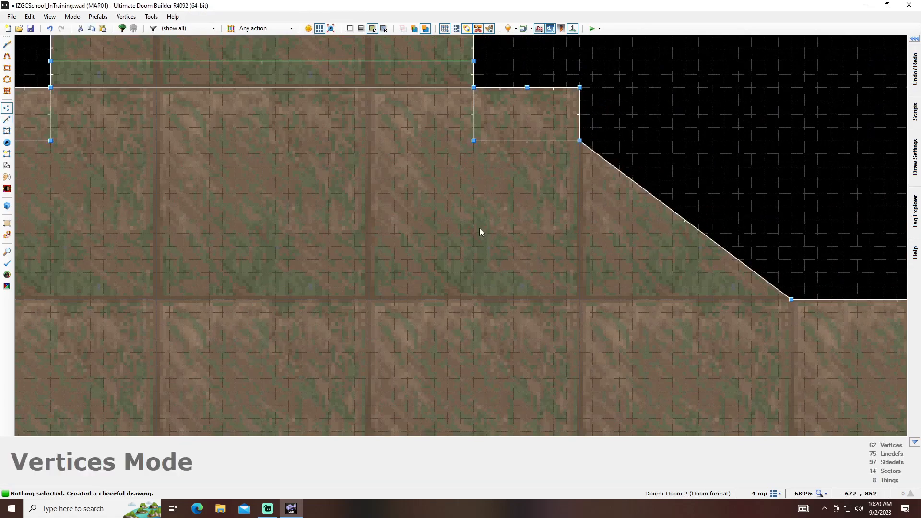
- In the 3D view, set Lower Unpegged on the skull strips and the narrow pipe walls beside the door
{"action": "key", "text": "q"}
{"action": "key", "text": "s"}
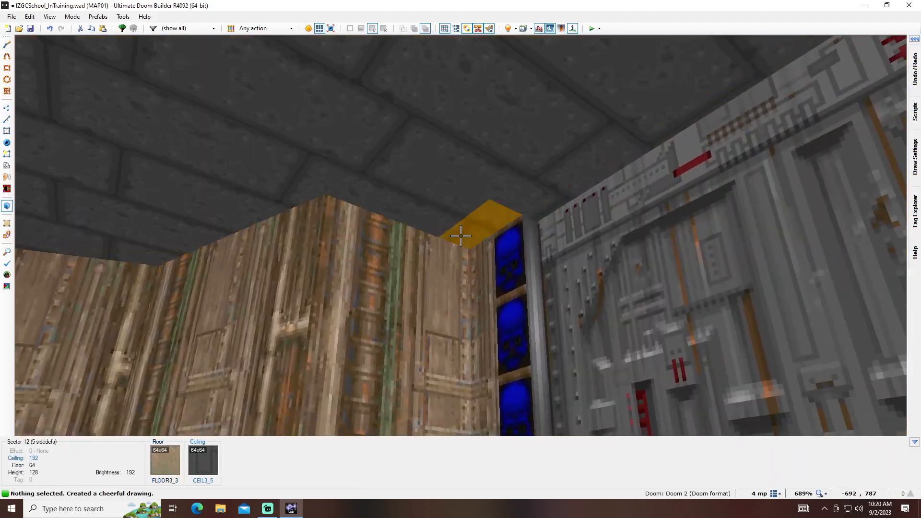
{"action": "key", "text": "l"}
{"action": "key", "text": "w"}
{"action": "key", "text": "l"}
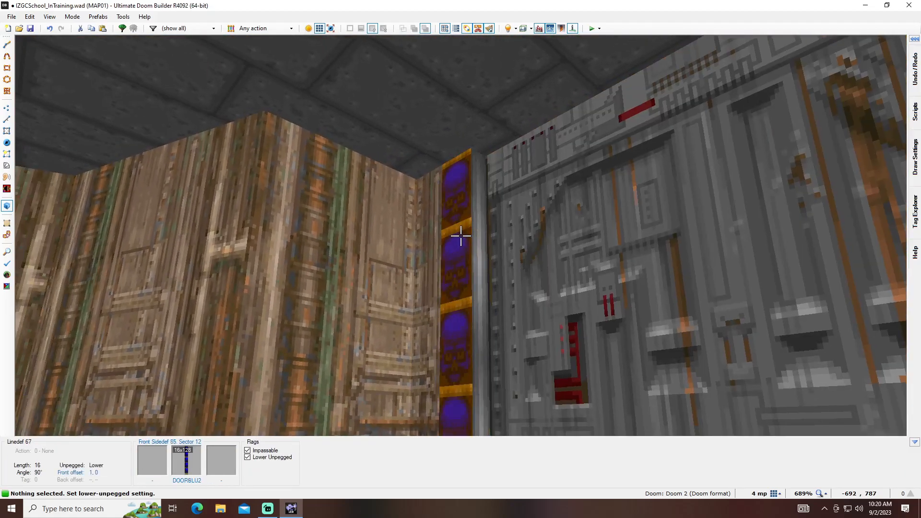
{"action": "key", "text": "l"}
{"action": "key", "text": "l"}
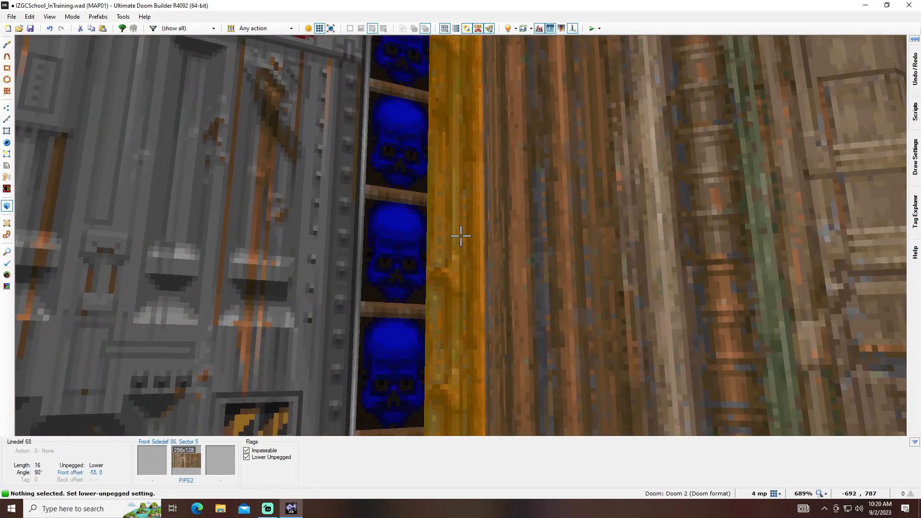
- Lower the ceiling of the small rectangular sector to the right of the door to 160
{"action": "scroll", "coordinate": [460, 235], "scroll_direction": "down", "scroll_amount": 1}
{"action": "scroll", "coordinate": [460, 235], "scroll_direction": "down", "scroll_amount": 2}
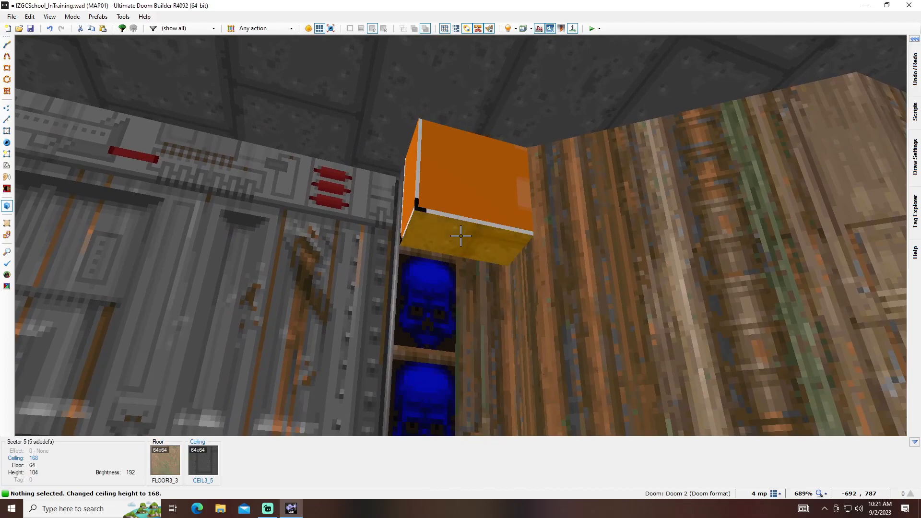
{"action": "scroll", "coordinate": [461, 236], "scroll_direction": "down", "scroll_amount": 1}
- Apply the EXITSIGN upper texture to the right box's front face, and set both small sectors' ceilings to 176
{"action": "right_click", "coordinate": [461, 235]}
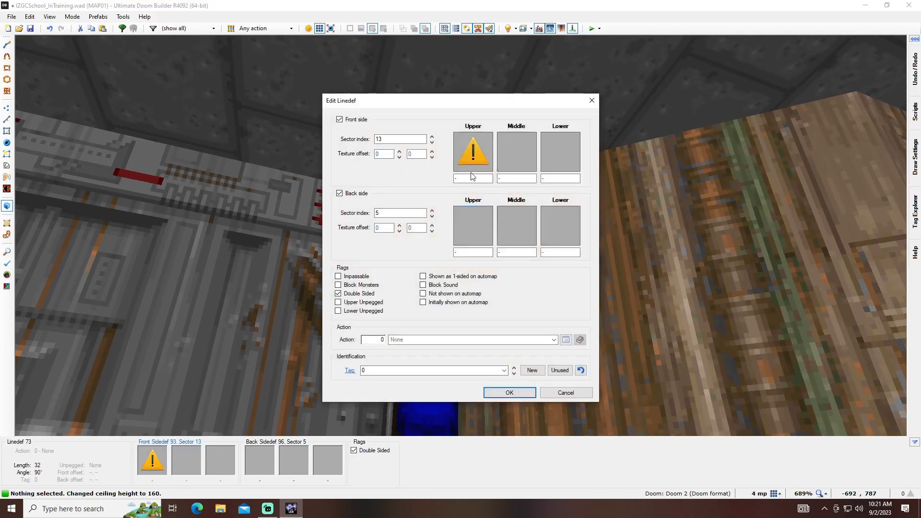
{"action": "left_click", "coordinate": [460, 236]}
{"action": "type", "text": "EXIT"}
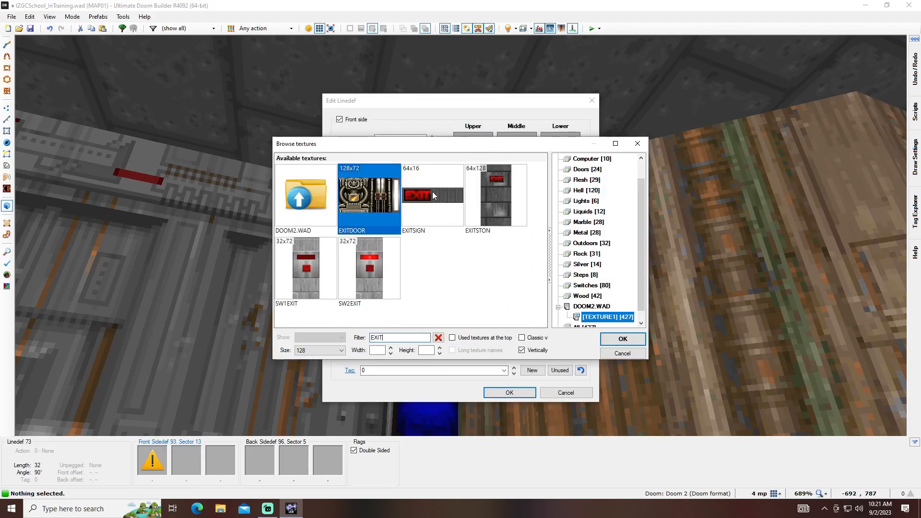
{"action": "double_click", "coordinate": [433, 192]}
{"action": "left_click", "coordinate": [500, 390]}
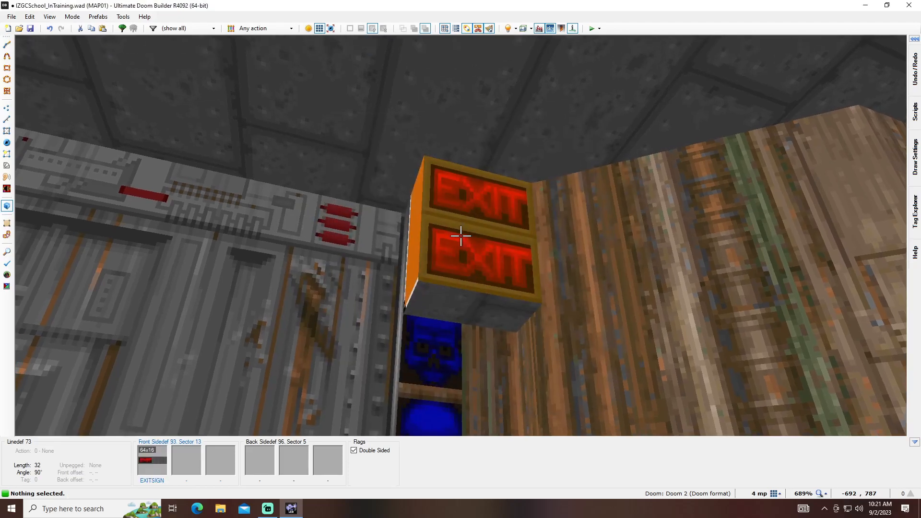
{"action": "scroll", "coordinate": [461, 236], "scroll_direction": "up", "scroll_amount": 1}
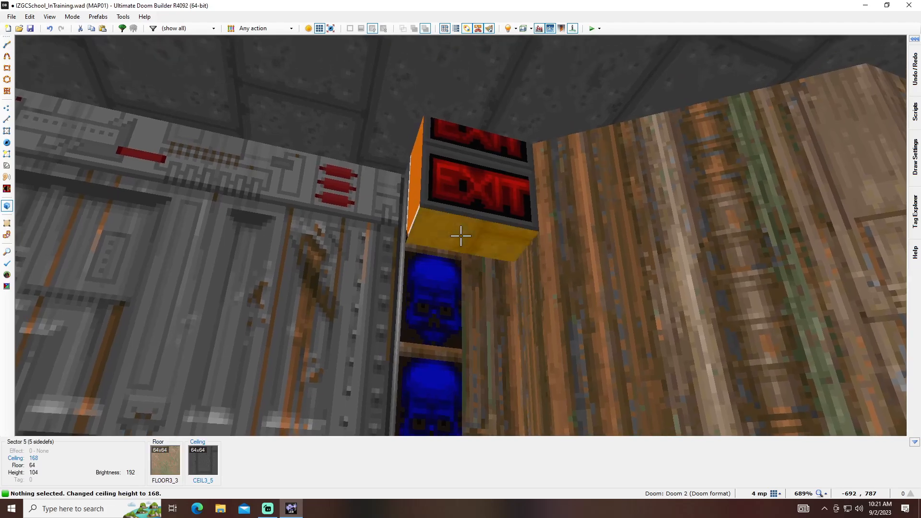
{"action": "scroll", "coordinate": [461, 236], "scroll_direction": "up", "scroll_amount": 1}
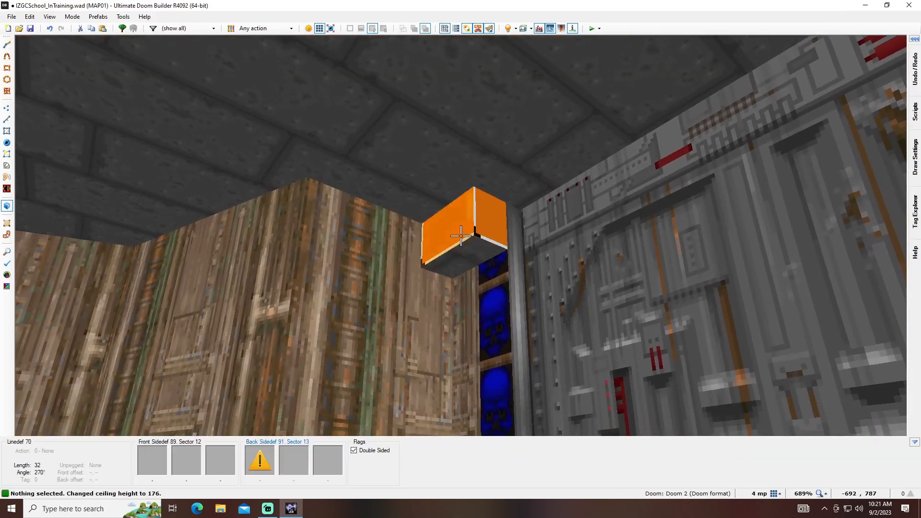
- Copy the EXITSIGN texture and paste it onto the remaining untextured faces of the two ceiling boxes
{"action": "key", "text": "ctrl+c"}
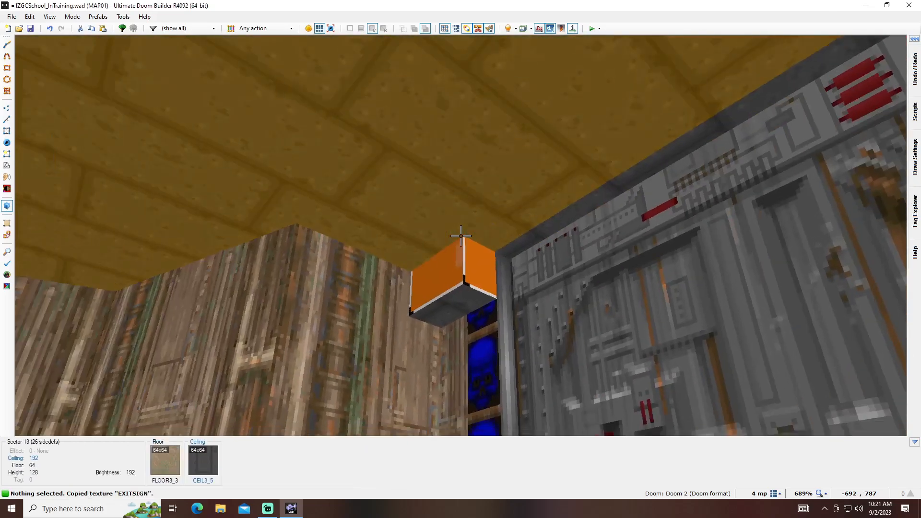
{"action": "key", "text": "ctrl+v"}
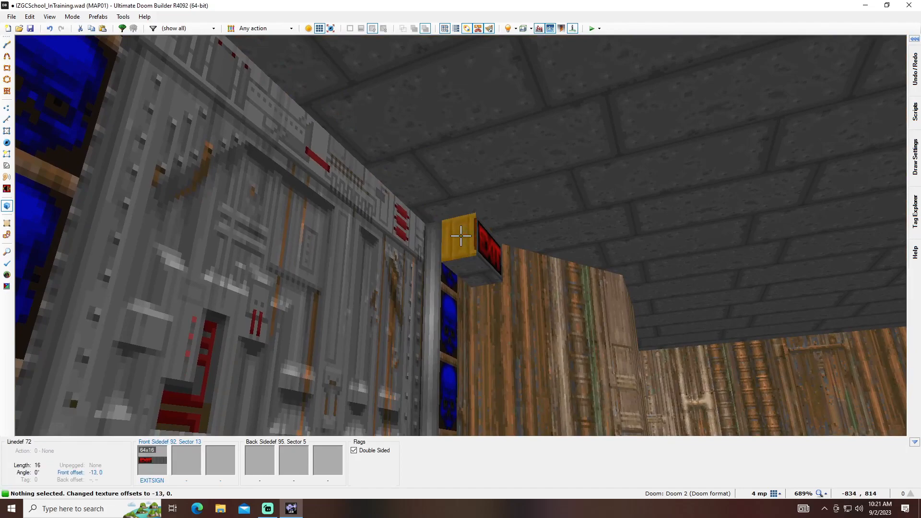
{"action": "key", "text": "ctrl+v"}
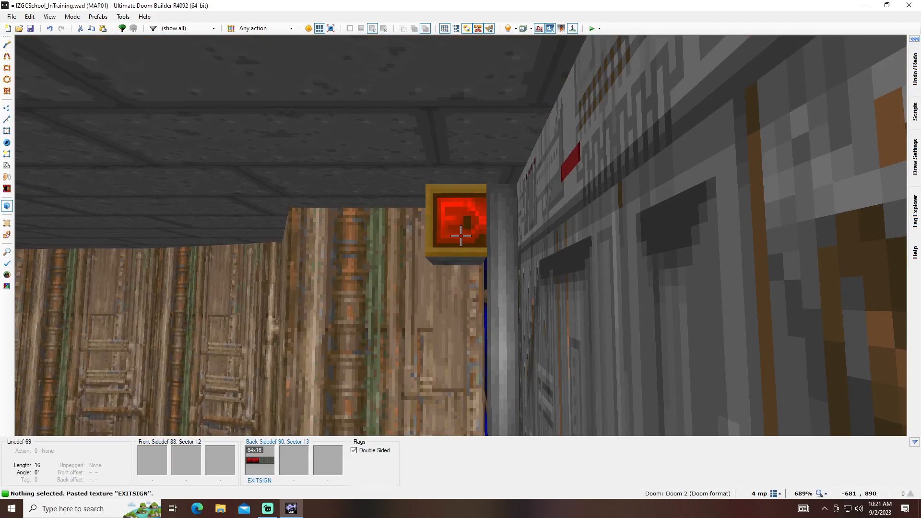
- Shift the EXITSIGN texture on the side face of the exit-sign box horizontally to an offset of 32, 0
{"action": "key", "text": "Left"}
{"action": "key", "text": "Left"}
{"action": "key", "text": "Left"}
{"action": "key", "text": "Left"}
{"action": "key", "text": "Left"}
{"action": "key", "text": "Left"}
{"action": "key", "text": "Left"}
{"action": "key", "text": "Left"}
{"action": "key", "text": "Left"}
{"action": "key", "text": "Left"}
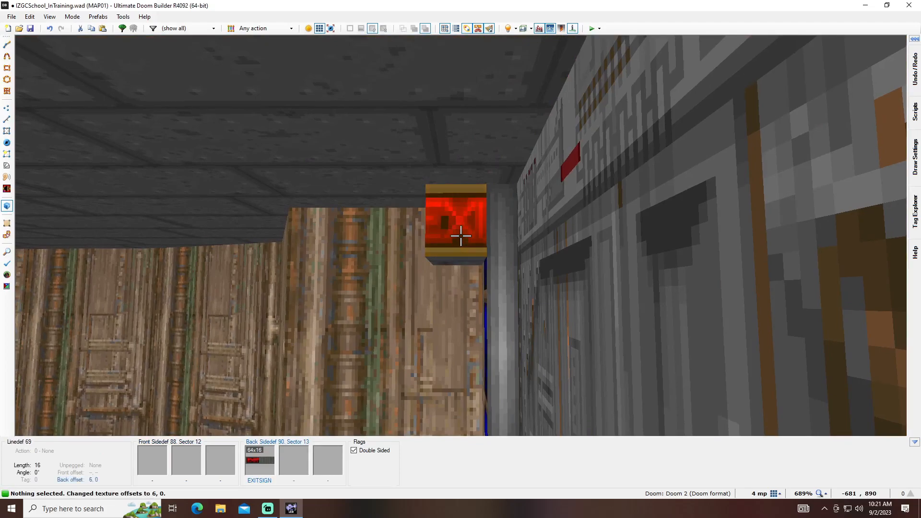
{"action": "key", "text": "Left"}
{"action": "key", "text": "Left"}
{"action": "key", "text": "Left"}
{"action": "key", "text": "Left"}
{"action": "key", "text": "Left"}
{"action": "key", "text": "Left"}
{"action": "key", "text": "Left"}
{"action": "key", "text": "Left"}
{"action": "key", "text": "Left"}
{"action": "key", "text": "Left"}
{"action": "key", "text": "Left"}
{"action": "key", "text": "Left"}
{"action": "key", "text": "Left"}
{"action": "key", "text": "Left"}
{"action": "key", "text": "Left"}
{"action": "key", "text": "Left"}
{"action": "key", "text": "Left"}
{"action": "key", "text": "Left"}
{"action": "key", "text": "Left"}
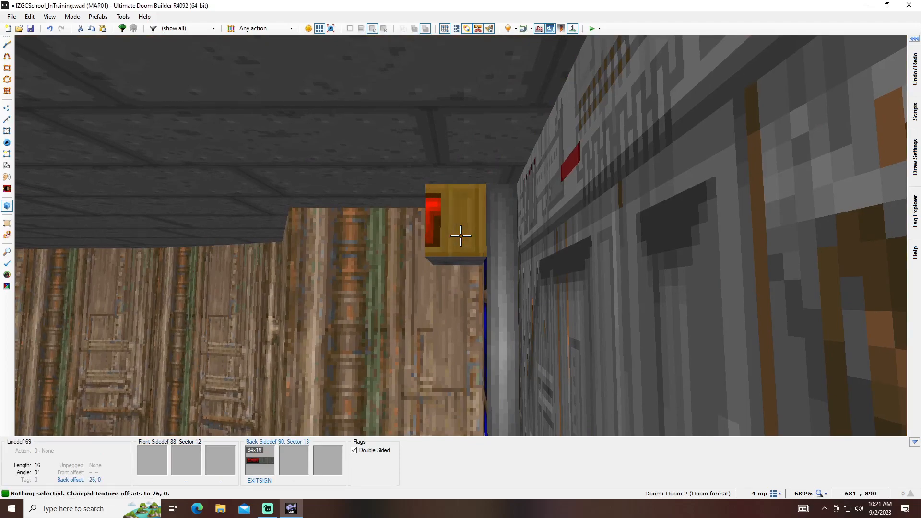
{"action": "key", "text": "Left"}
{"action": "key", "text": "Left"}
{"action": "key", "text": "Left"}
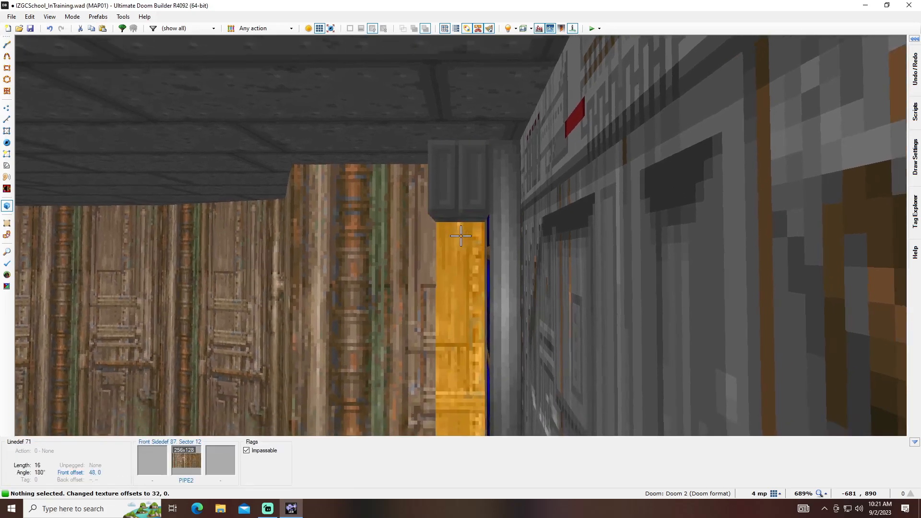
{"action": "key", "text": "d"}
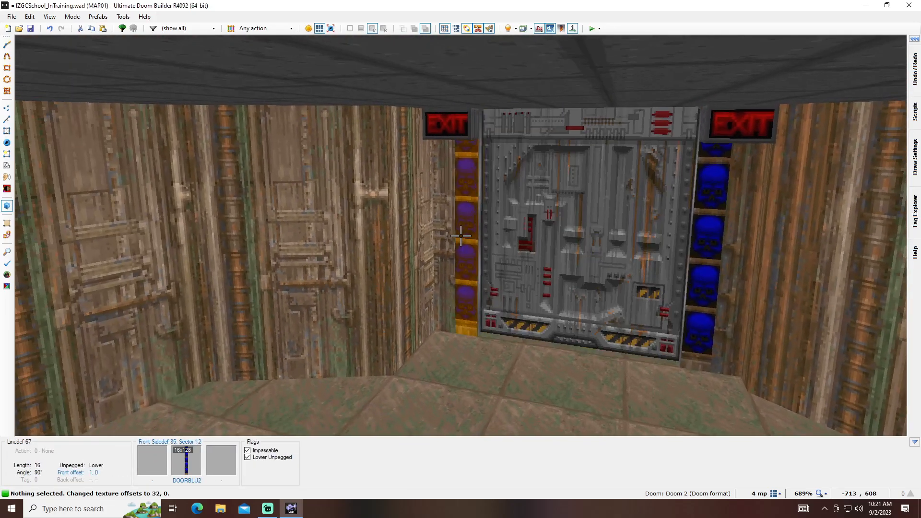
- Select the DOORBLU2 skull strips on both sides of the blue-key door and shift their textures to a vertical offset of -8
{"action": "left_click", "coordinate": [461, 236]}
{"action": "key", "text": "e"}
{"action": "left_click", "coordinate": [460, 235]}
{"action": "key", "text": "Down"}
{"action": "key", "text": "Down"}
{"action": "key", "text": "Down"}
{"action": "key", "text": "Down"}
{"action": "key", "text": "Down"}
{"action": "key", "text": "Down"}
{"action": "key", "text": "Down"}
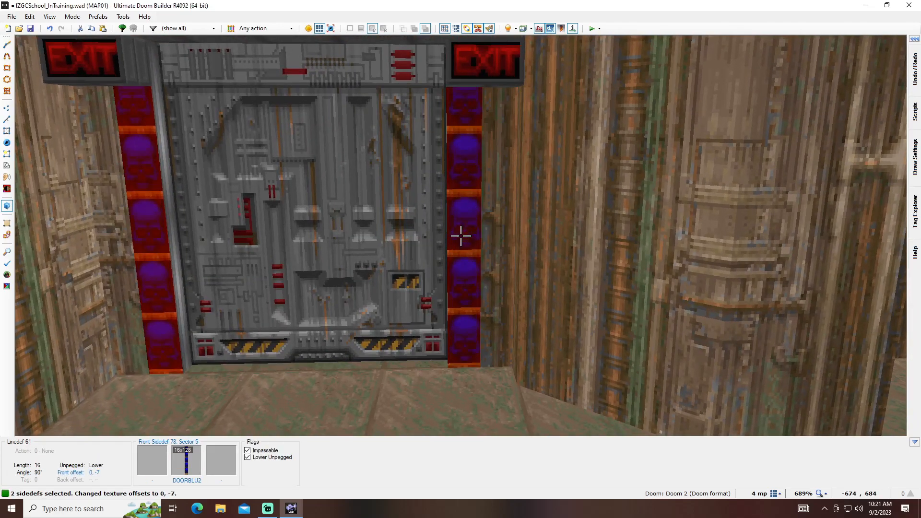
{"action": "key", "text": "Down"}
{"action": "key", "text": "c"}
{"action": "key", "text": "d"}
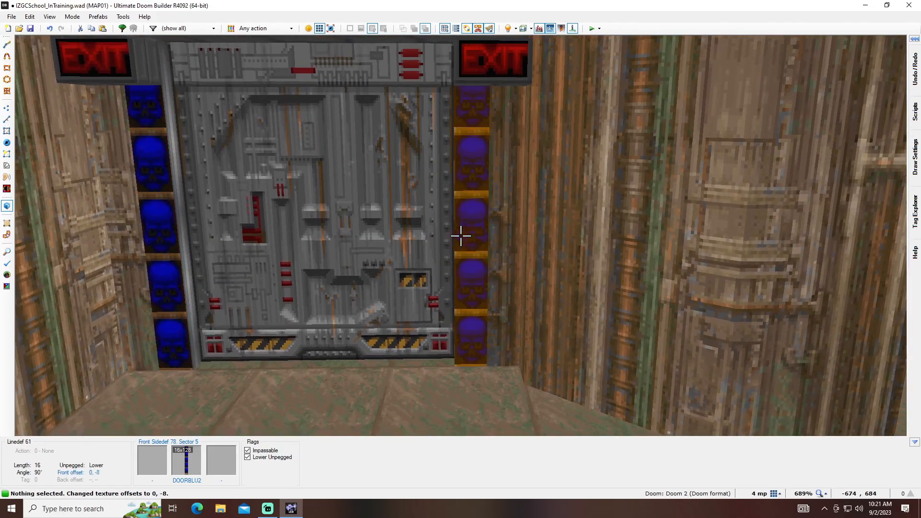
{"action": "key", "text": "e"}
- In the 2D linedefs view, open the properties of the short wall line at the far end of the exit room
{"action": "key", "text": "q"}
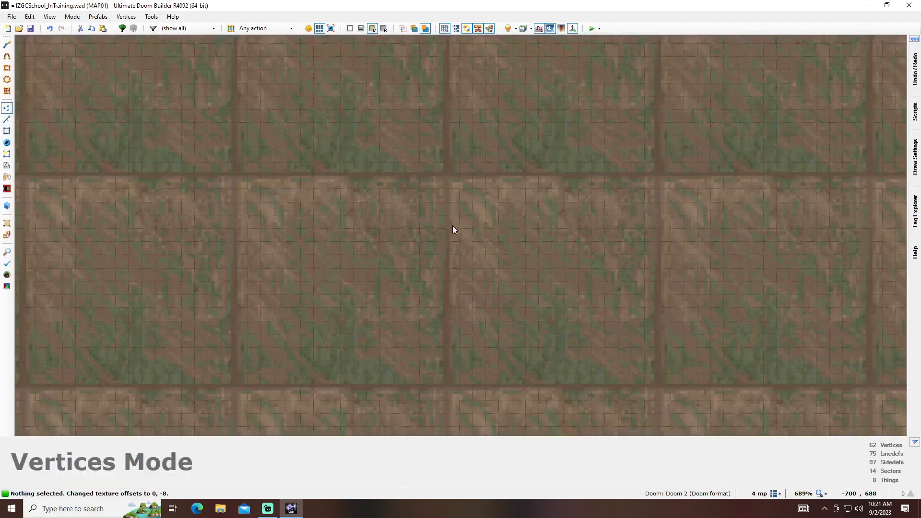
{"action": "scroll", "coordinate": [447, 259], "scroll_direction": "down", "scroll_amount": 8}
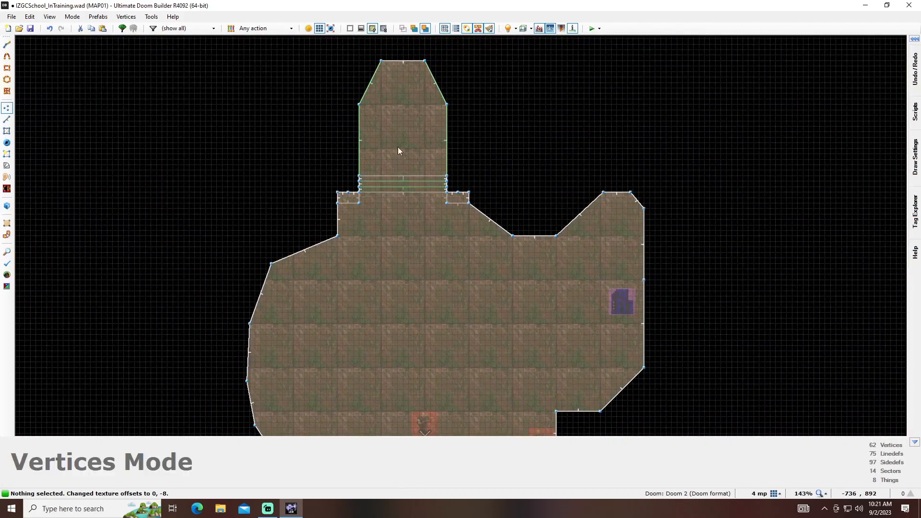
{"action": "key", "text": "l"}
{"action": "right_click", "coordinate": [395, 68]}
{"action": "left_click", "coordinate": [566, 340]}
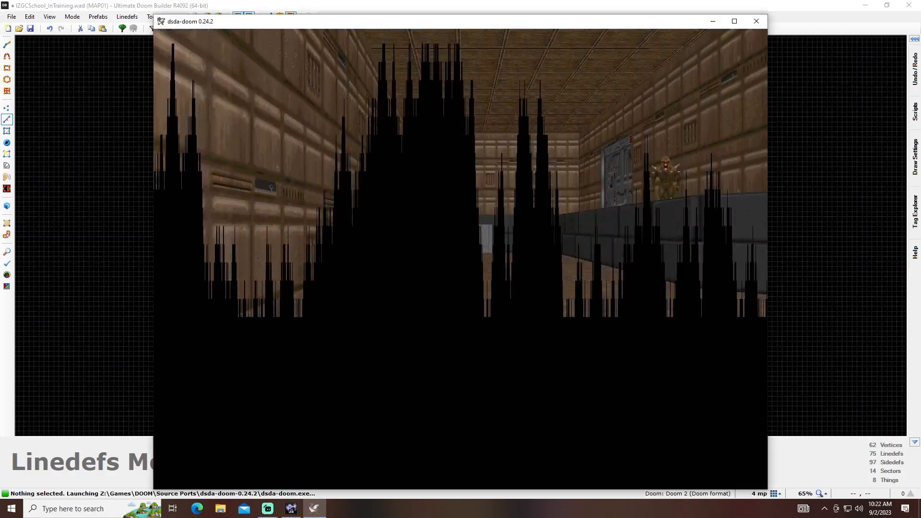
- Playtest the map's first room in dsda-doom, shooting at the enemies and collecting the armor and shotgun
{"action": "key", "text": "w"}
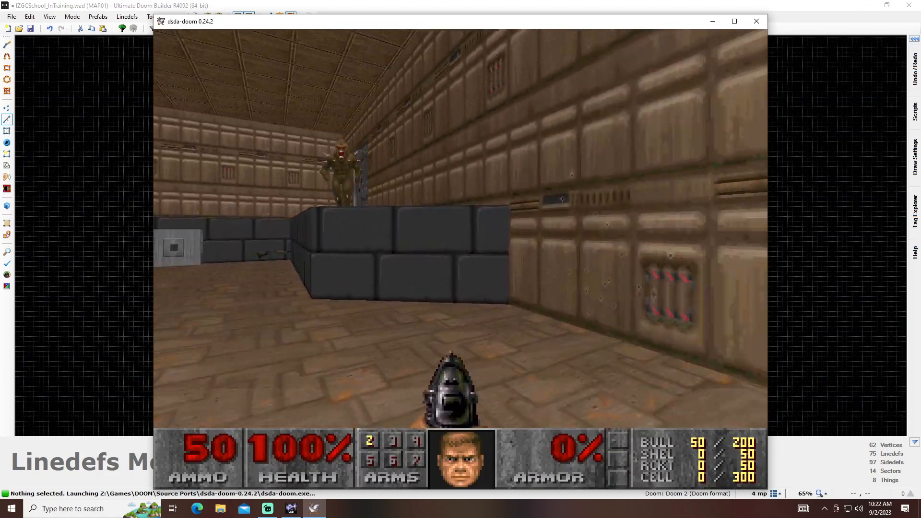
{"action": "key", "text": "ctrl"}
{"action": "key", "text": "w"}
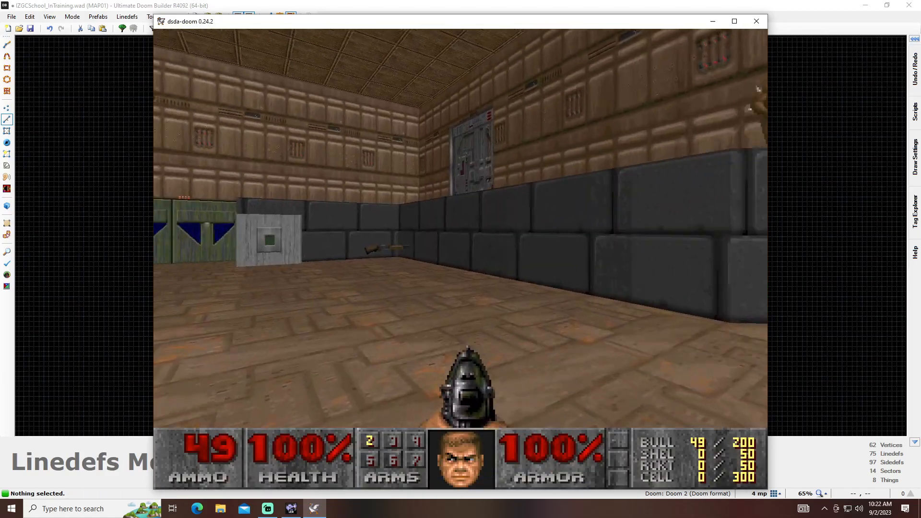
{"action": "key", "text": "ctrl"}
{"action": "key", "text": "w"}
{"action": "key", "text": "w"}
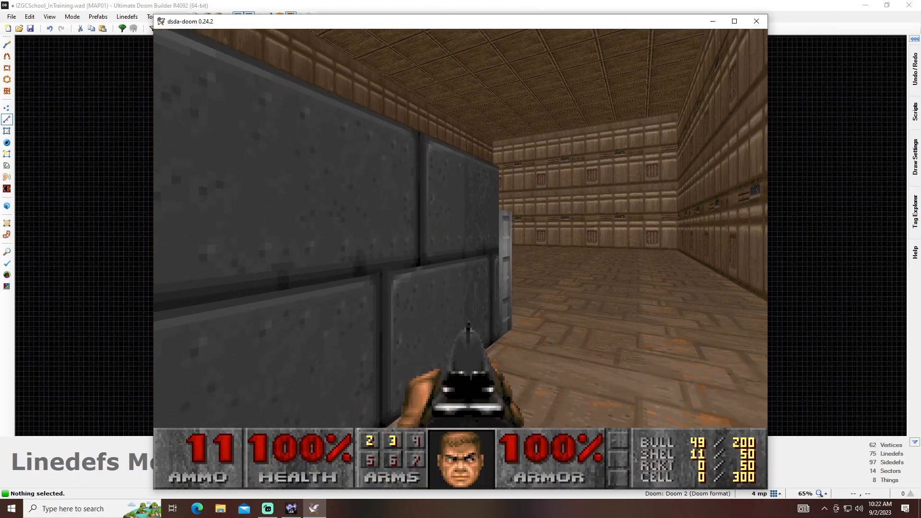
- Playtest the room beyond the raised door, taking the blue key and finishing the level at the exit switch behind the blue-key door
{"action": "key", "text": "w"}
{"action": "key", "text": "space"}
{"action": "key", "text": "ctrl"}
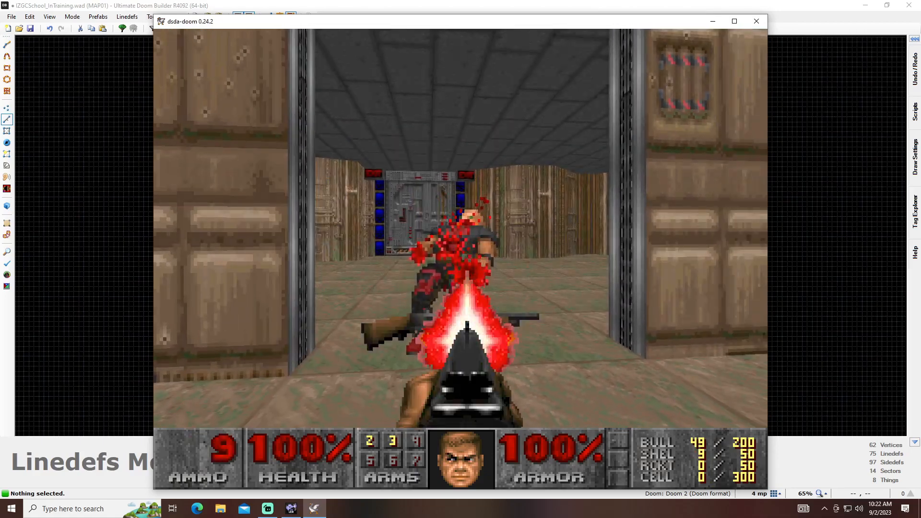
{"action": "key", "text": "w"}
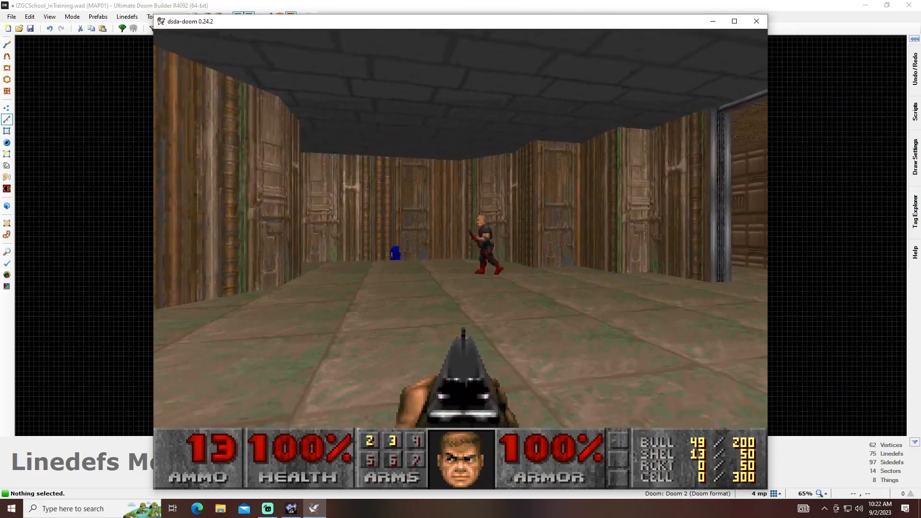
{"action": "key", "text": "w"}
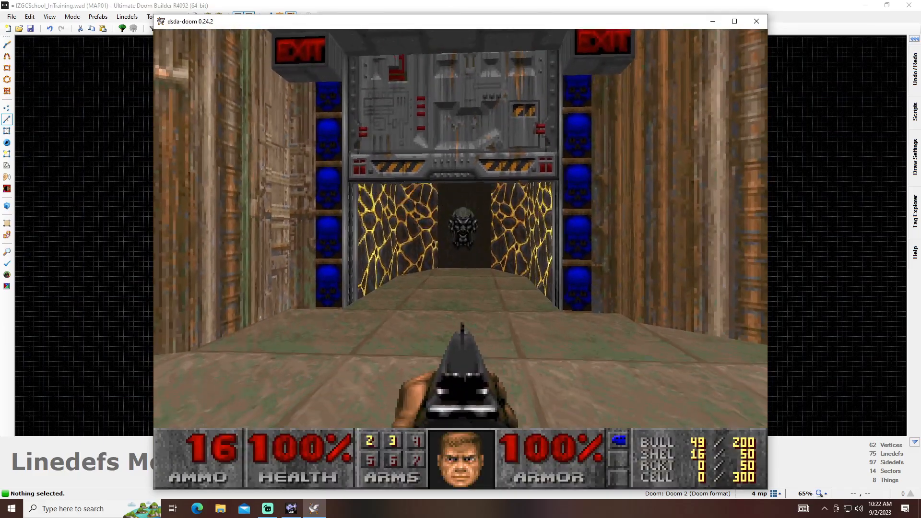
{"action": "key", "text": "space"}
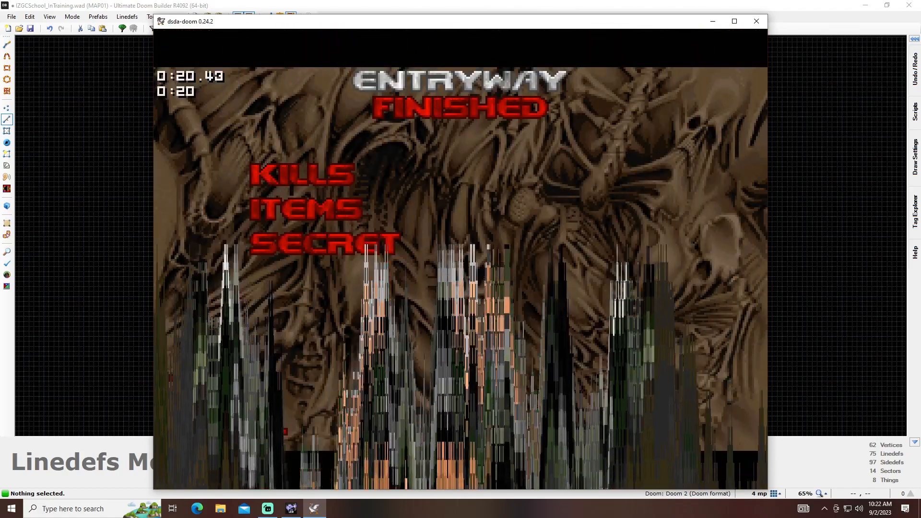